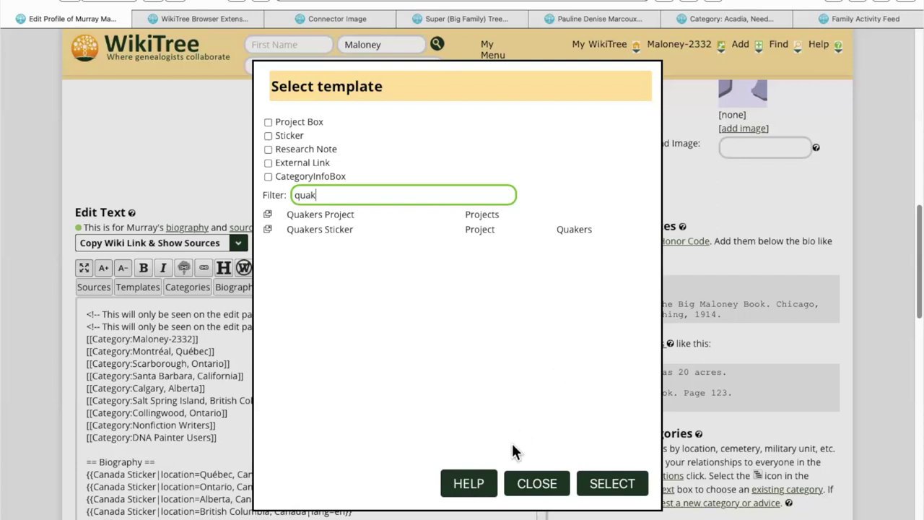
Step: Try adding the Quakers Project template, filtered with "quak" and its needs fields left empty, above the profile text and delete it
{"action": "left_click", "coordinate": [537, 485]}
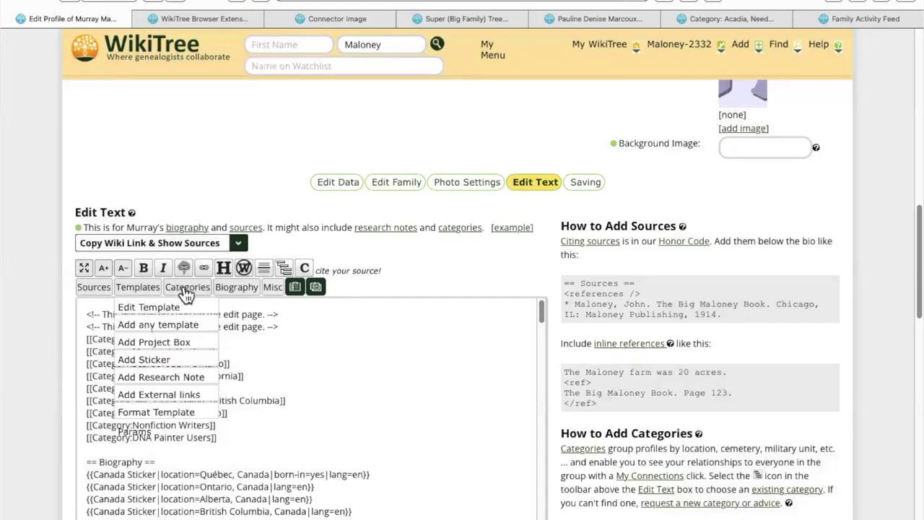
{"action": "mouse_move", "coordinate": [279, 291]}
{"action": "mouse_move", "coordinate": [137, 296]}
{"action": "left_click", "coordinate": [165, 323]}
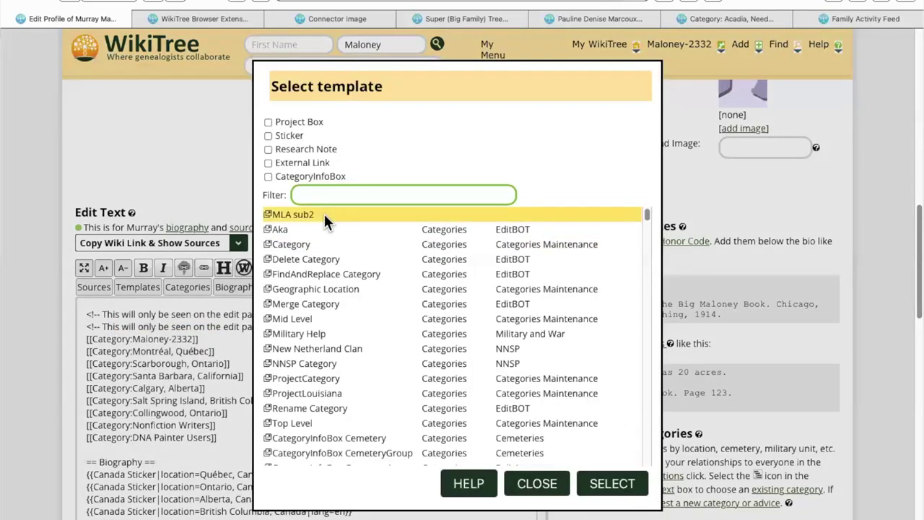
{"action": "type", "text": "quak"}
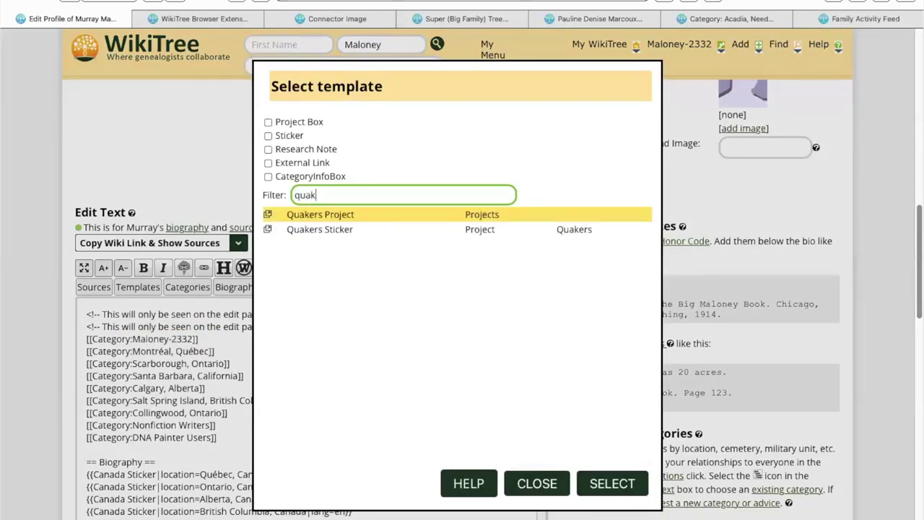
{"action": "left_click", "coordinate": [316, 214]}
{"action": "double_click", "coordinate": [316, 214]}
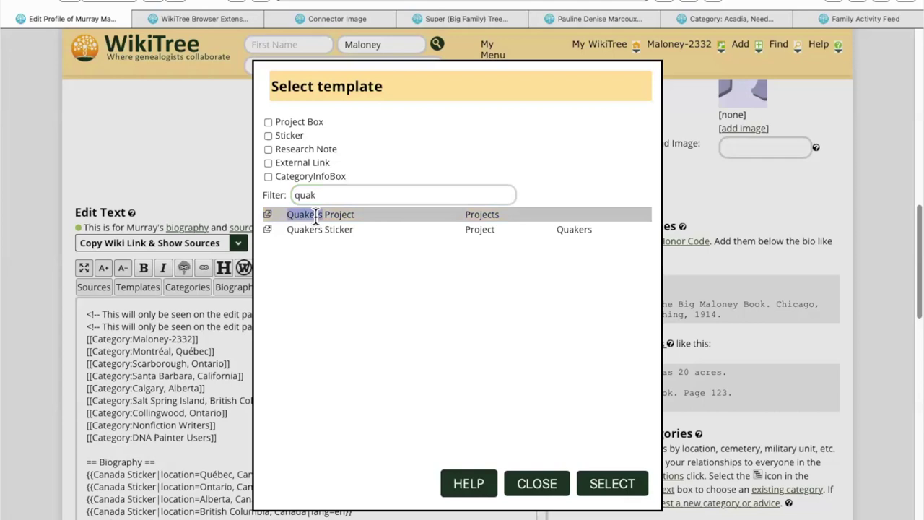
{"action": "left_click", "coordinate": [605, 483]}
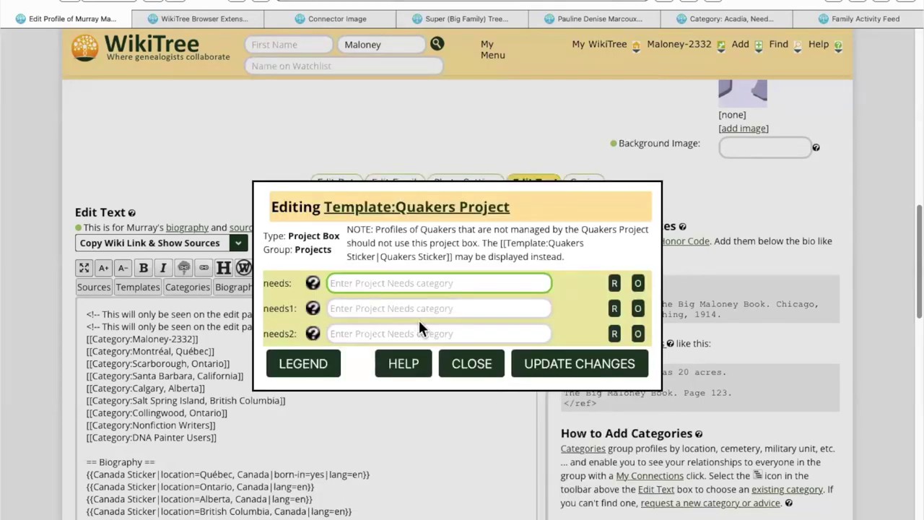
{"action": "left_click", "coordinate": [544, 370]}
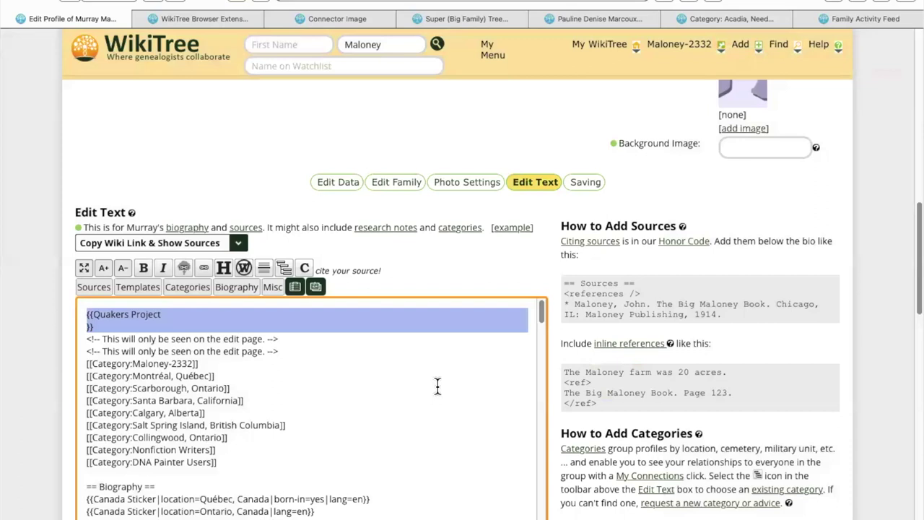
{"action": "key", "text": "Delete"}
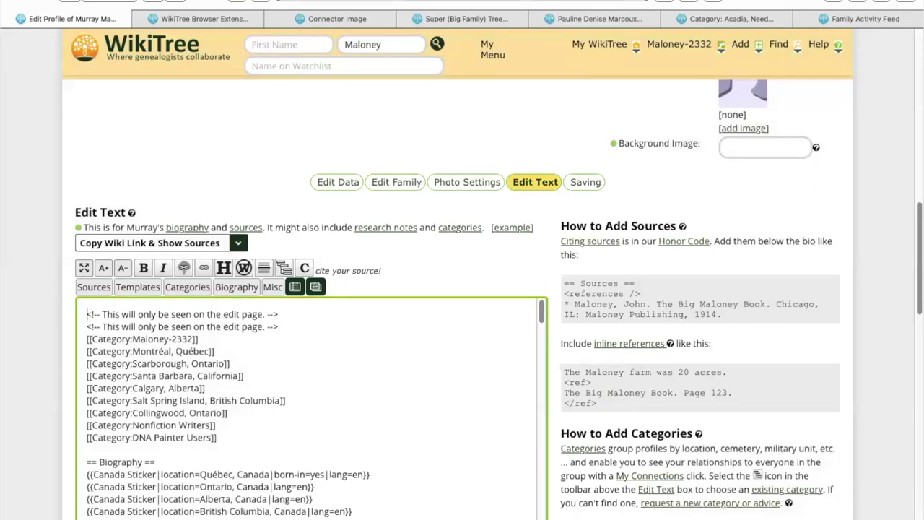
Step: Filter the full template list for "quaker" and choose the Quakers Sticker template for the profile
{"action": "left_click", "coordinate": [130, 288]}
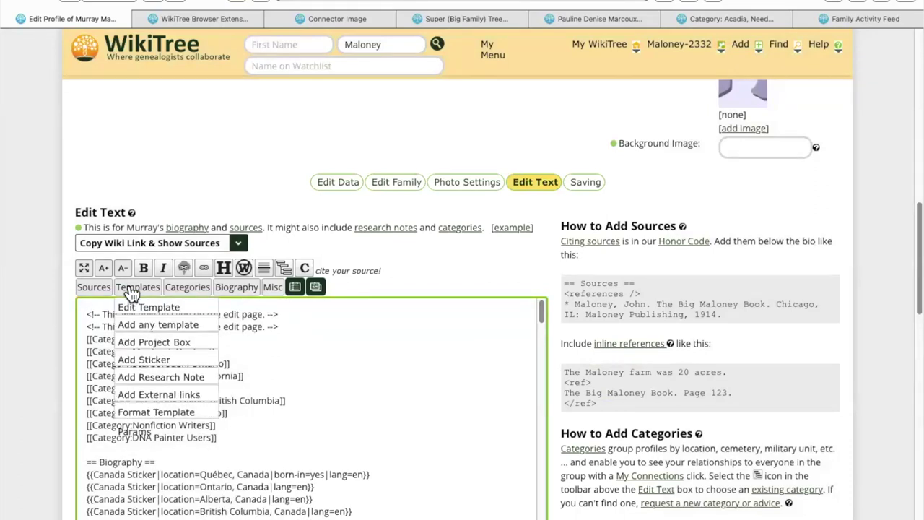
{"action": "left_click", "coordinate": [139, 328]}
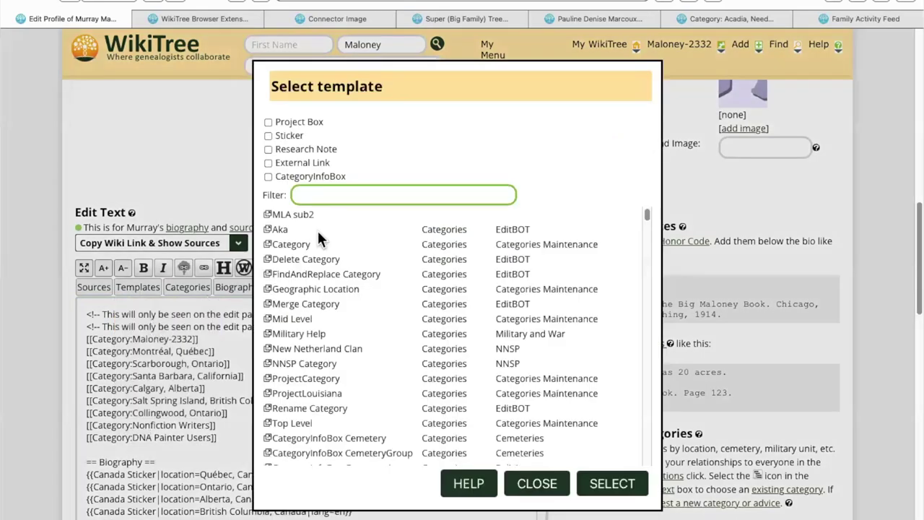
{"action": "type", "text": "quaker"}
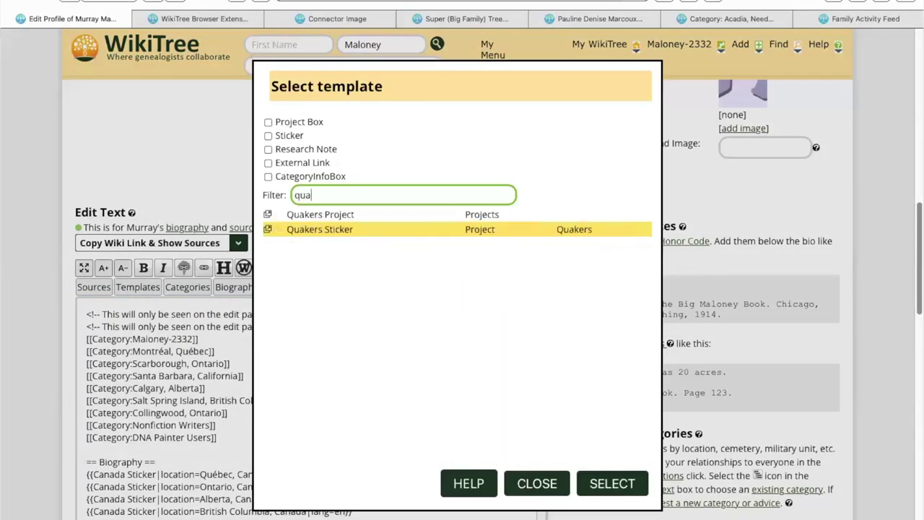
{"action": "left_click", "coordinate": [316, 231]}
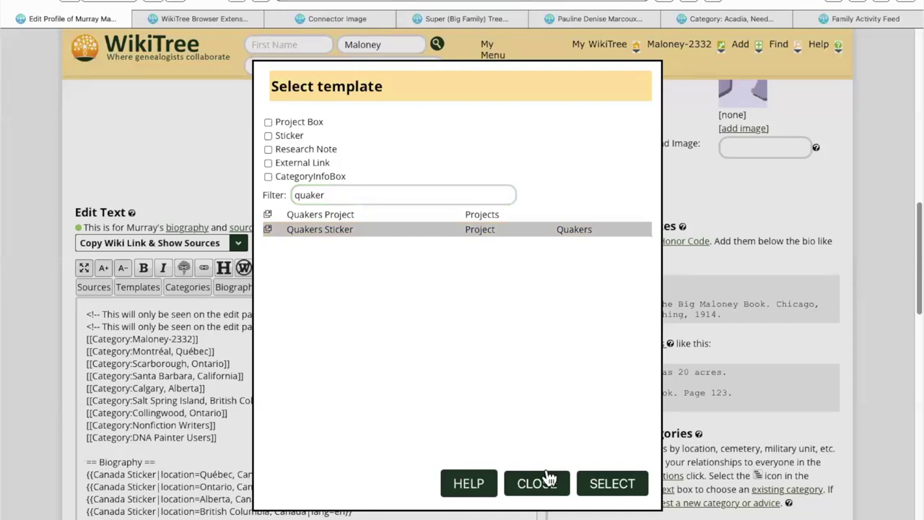
{"action": "left_click", "coordinate": [604, 486]}
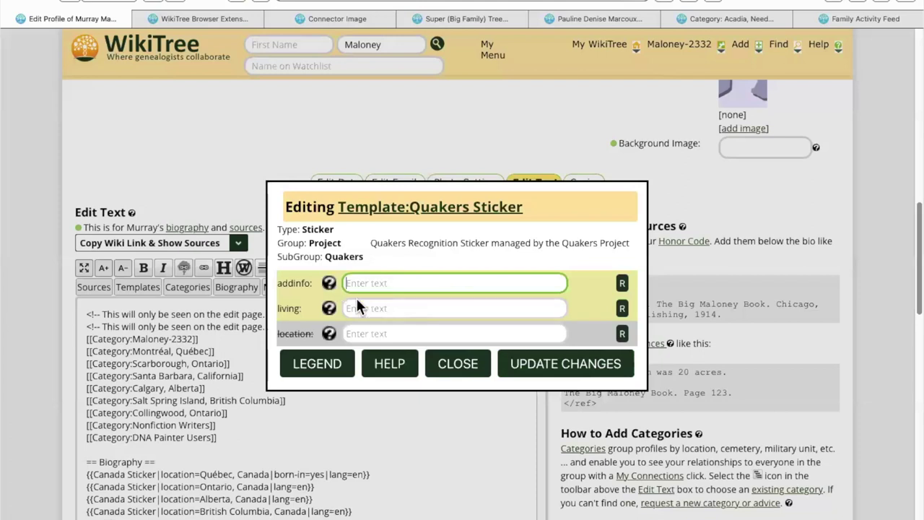
Step: Set the Quakers Sticker's living parameter to y, leave addinfo empty, and insert the template at the start of the profile text
{"action": "left_click", "coordinate": [403, 307]}
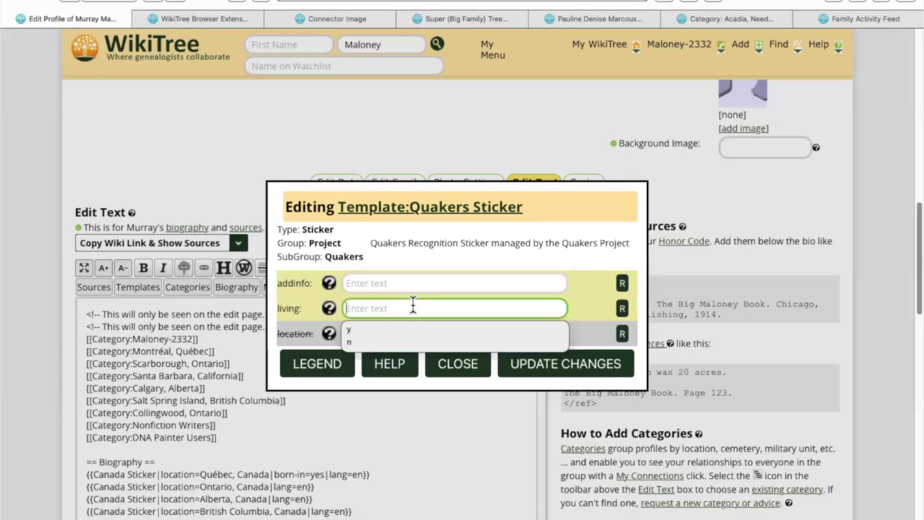
{"action": "left_click", "coordinate": [395, 283]}
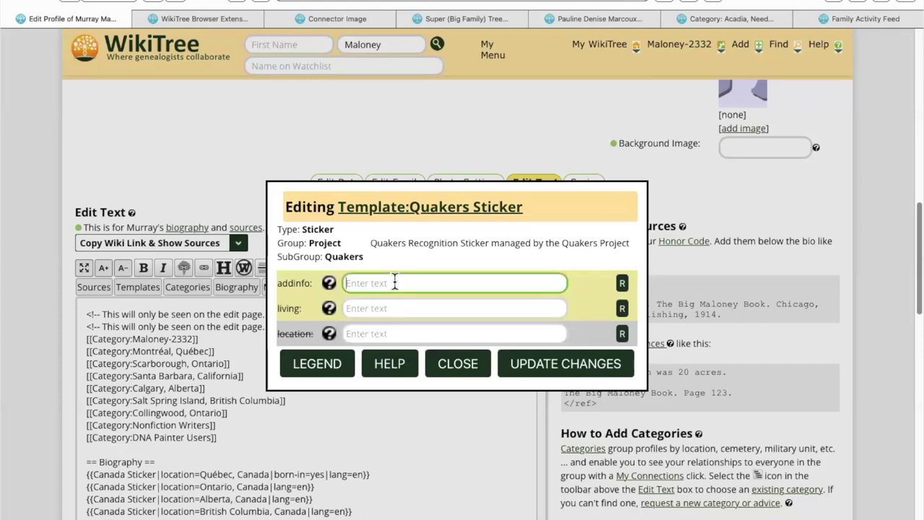
{"action": "left_click", "coordinate": [330, 282]}
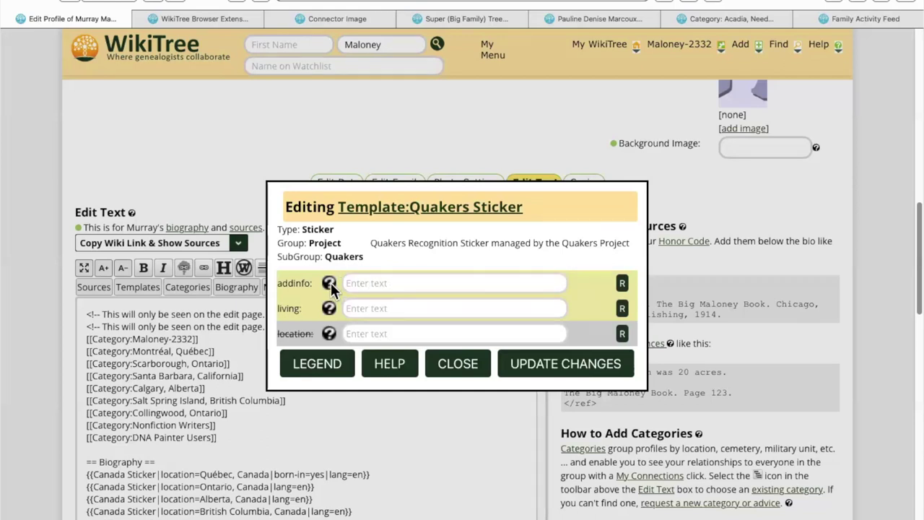
{"action": "left_click", "coordinate": [356, 308]}
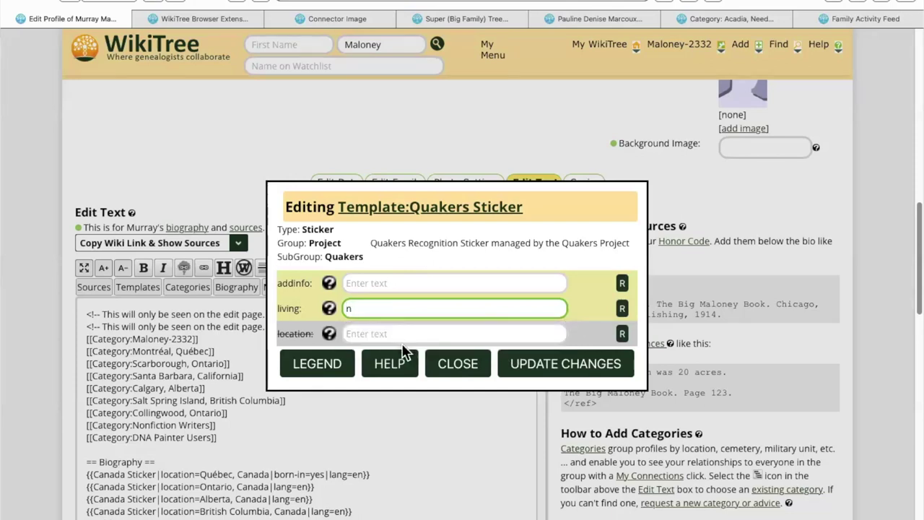
{"action": "left_click", "coordinate": [359, 309]}
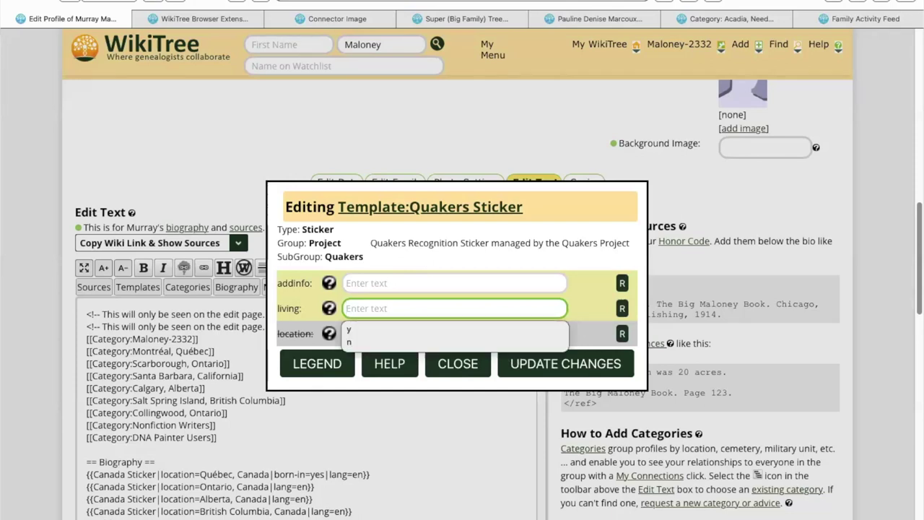
{"action": "type", "text": "y"}
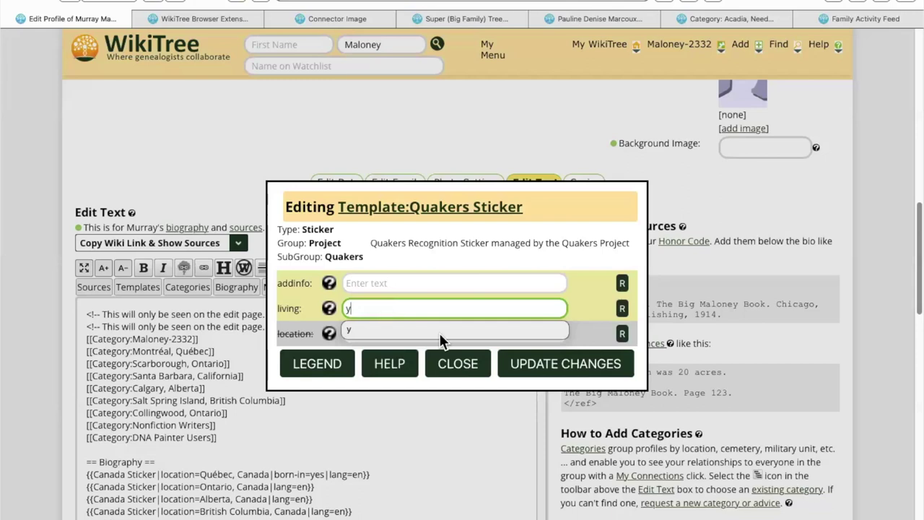
{"action": "left_click", "coordinate": [551, 354]}
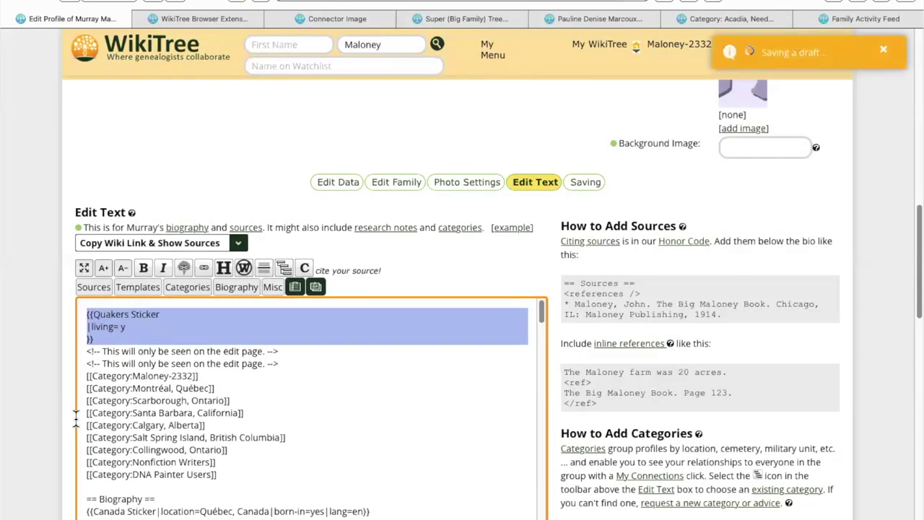
Step: Preview the profile and check where the Quaker sticker sits in relation to the Biography section's stickers
{"action": "scroll", "coordinate": [63, 406], "scroll_direction": "down", "scroll_amount": 5}
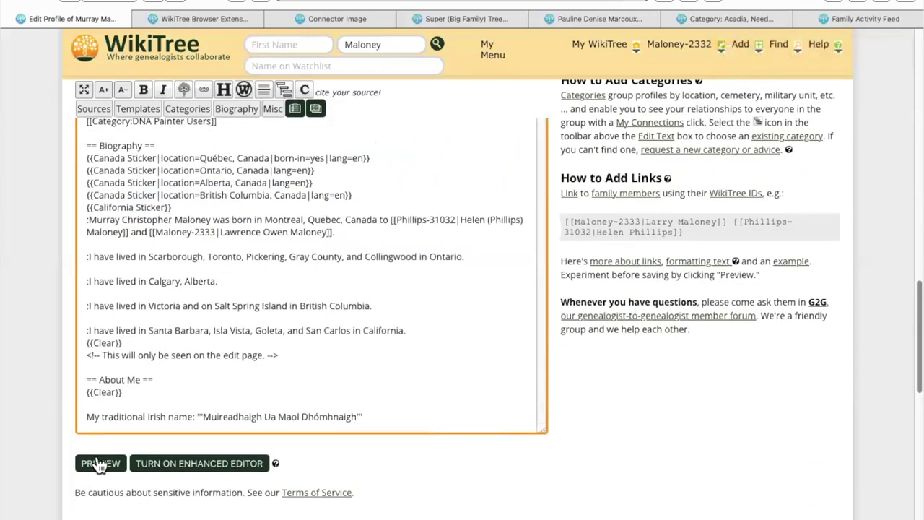
{"action": "scroll", "coordinate": [44, 436], "scroll_direction": "down", "scroll_amount": 1}
{"action": "scroll", "coordinate": [43, 437], "scroll_direction": "down", "scroll_amount": 15}
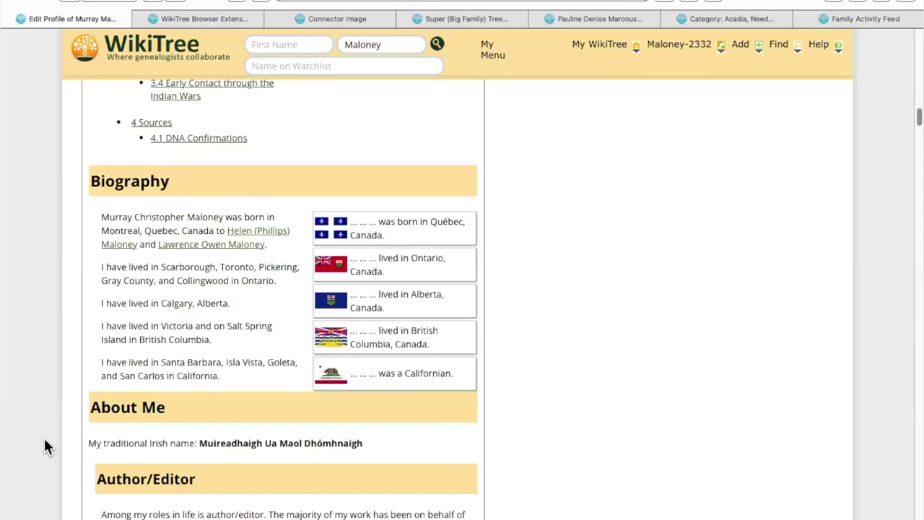
{"action": "scroll", "coordinate": [43, 437], "scroll_direction": "up", "scroll_amount": 1}
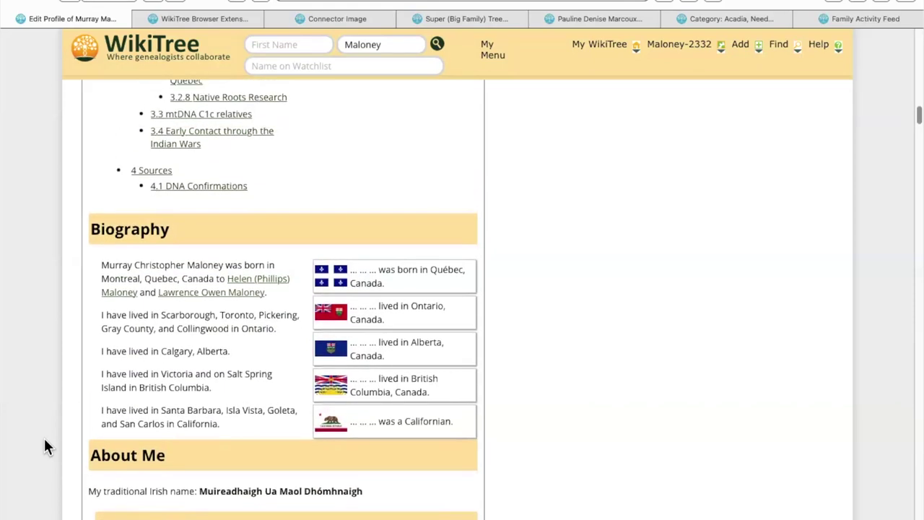
{"action": "scroll", "coordinate": [45, 447], "scroll_direction": "down", "scroll_amount": 3}
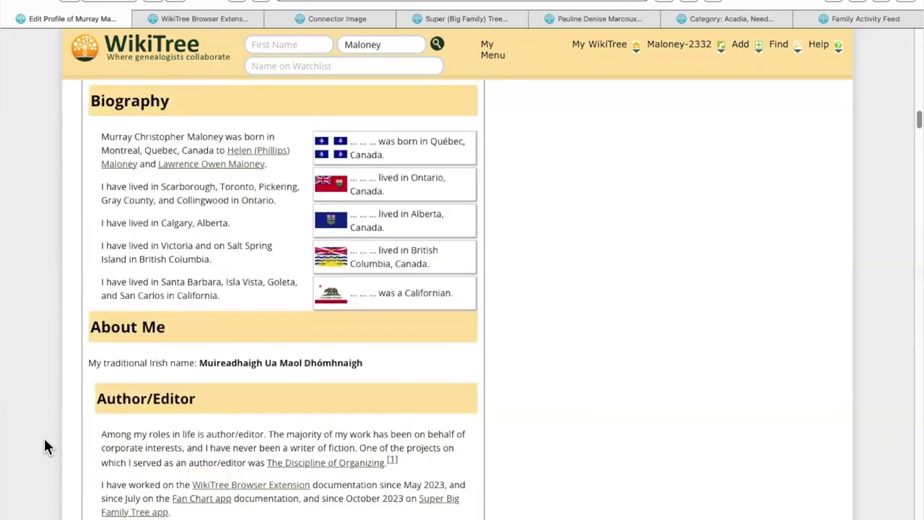
{"action": "scroll", "coordinate": [45, 448], "scroll_direction": "up", "scroll_amount": 10}
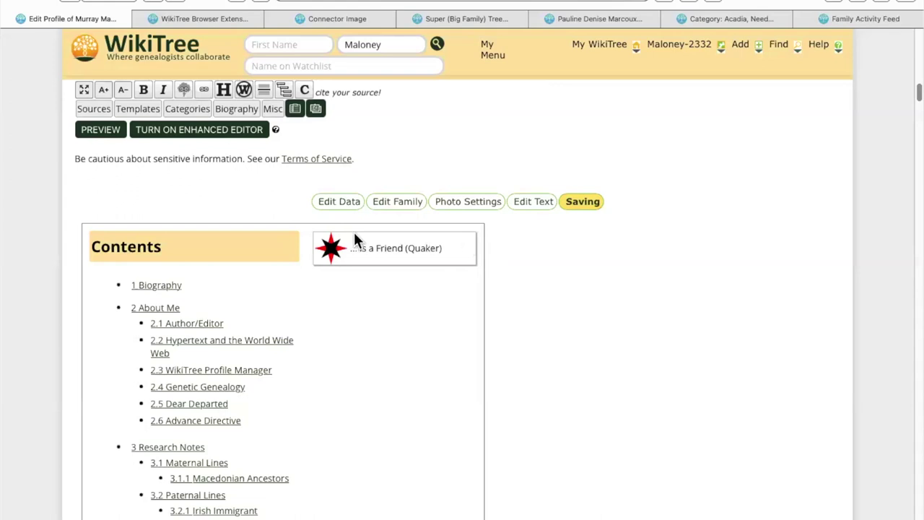
Step: Move the three-line Quakers Sticker code from the start of the text to directly below the Biography heading, above the Canada stickers
{"action": "scroll", "coordinate": [363, 271], "scroll_direction": "up", "scroll_amount": 10}
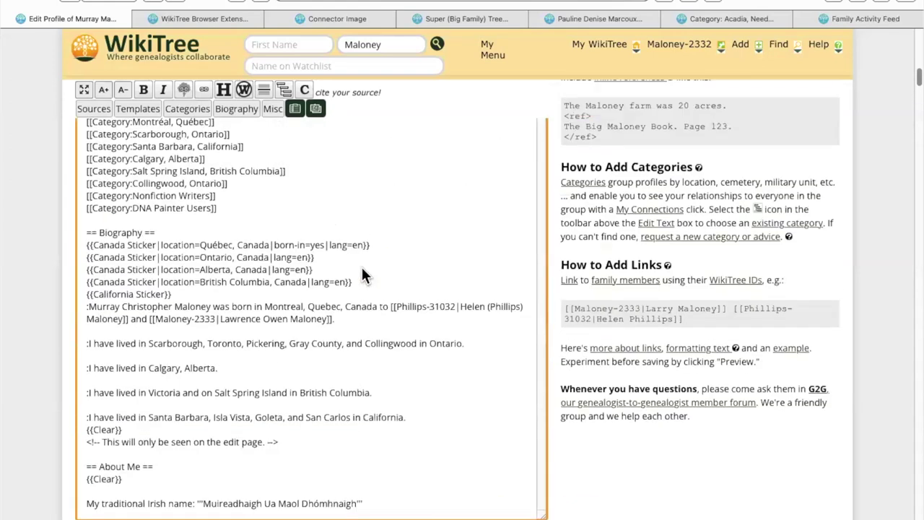
{"action": "scroll", "coordinate": [363, 273], "scroll_direction": "up", "scroll_amount": 3}
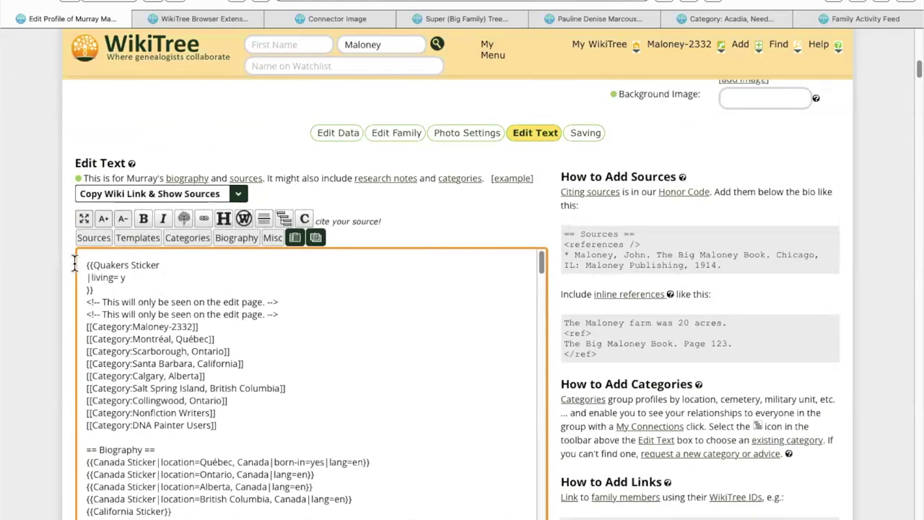
{"action": "left_click_drag", "start_coordinate": [87, 265], "coordinate": [217, 298]}
{"action": "key", "text": "ctrl+c"}
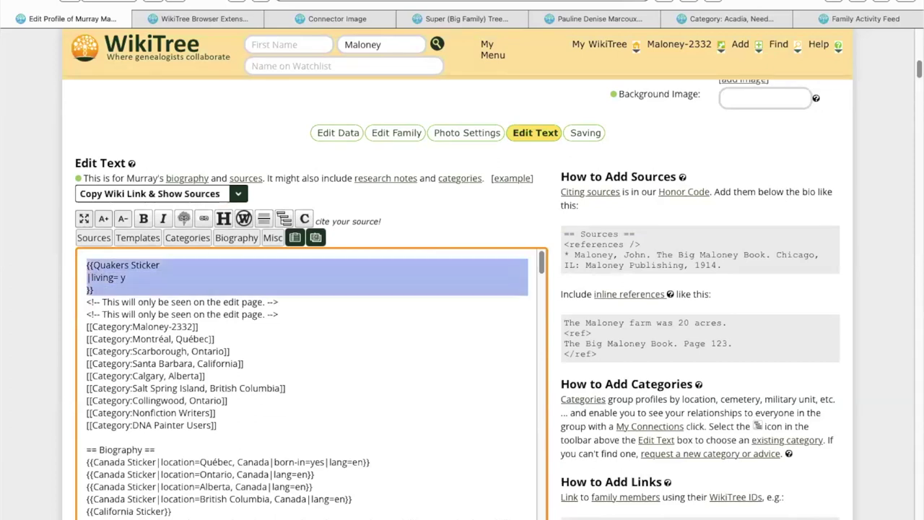
{"action": "key", "text": "BackSpace"}
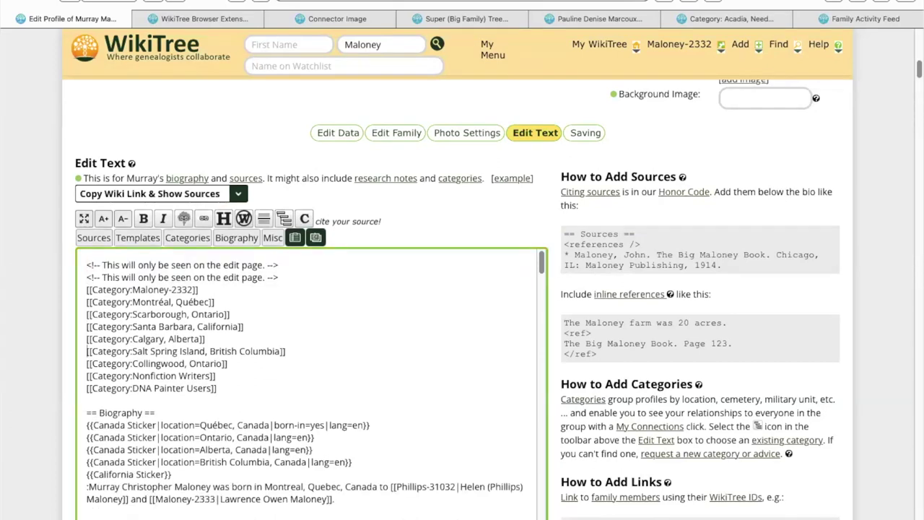
{"action": "key", "text": "Down"}
{"action": "key", "text": "ctrl+v"}
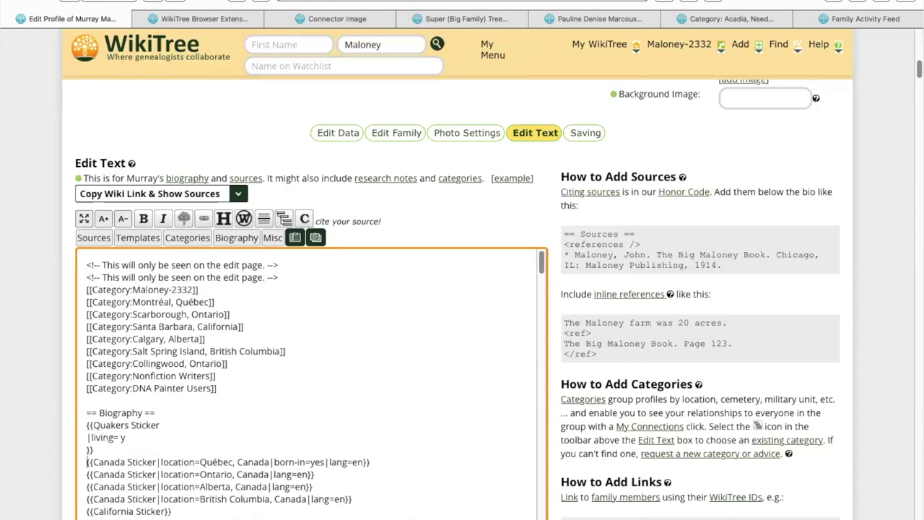
Step: Preview the edited profile again and check the Quaker sticker's placement in the Biography section
{"action": "scroll", "coordinate": [316, 404], "scroll_direction": "down", "scroll_amount": 7}
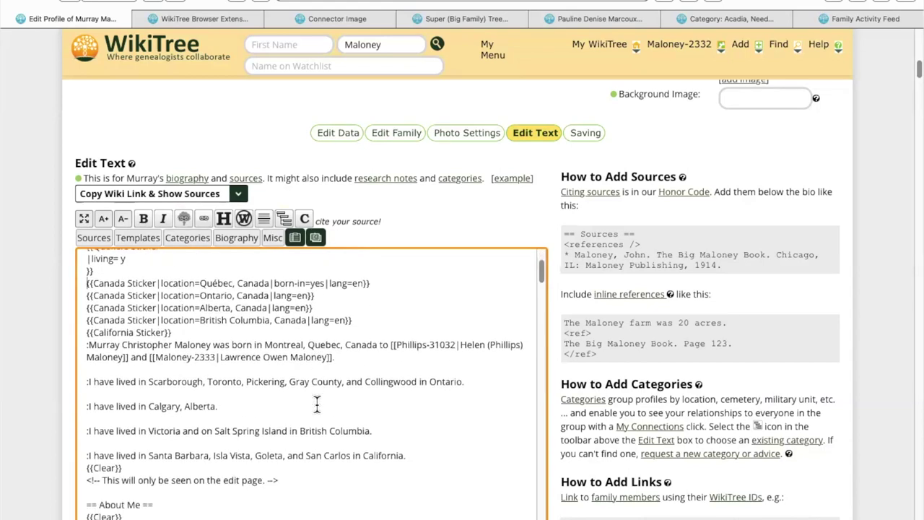
{"action": "scroll", "coordinate": [30, 394], "scroll_direction": "down", "scroll_amount": 5}
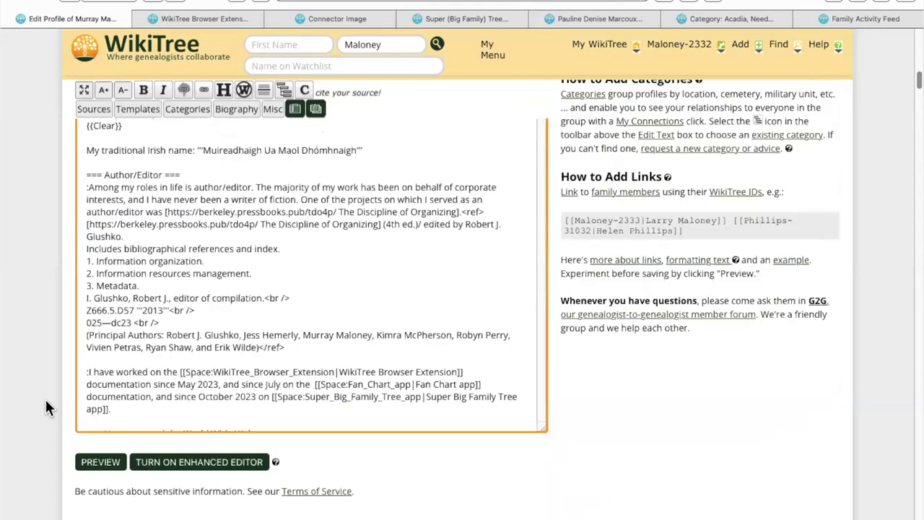
{"action": "left_click", "coordinate": [85, 433]}
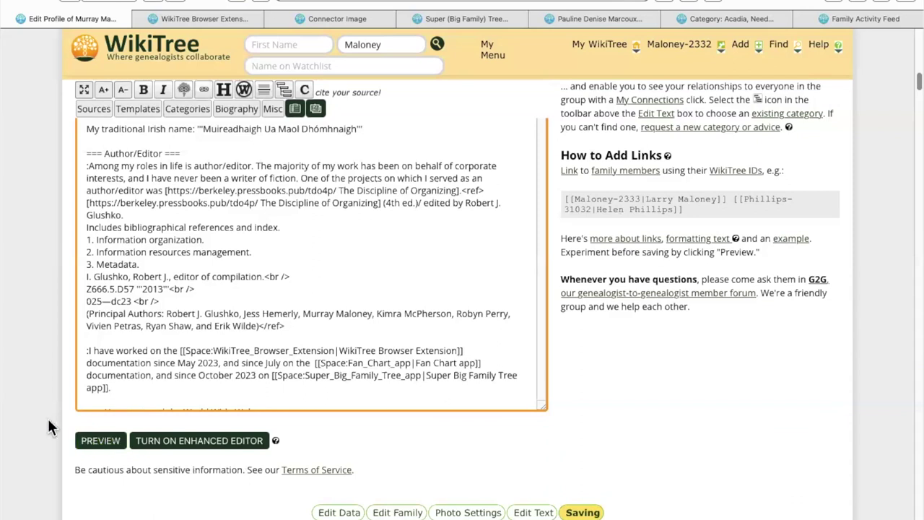
{"action": "scroll", "coordinate": [47, 419], "scroll_direction": "down", "scroll_amount": 4}
{"action": "scroll", "coordinate": [48, 419], "scroll_direction": "down", "scroll_amount": 10}
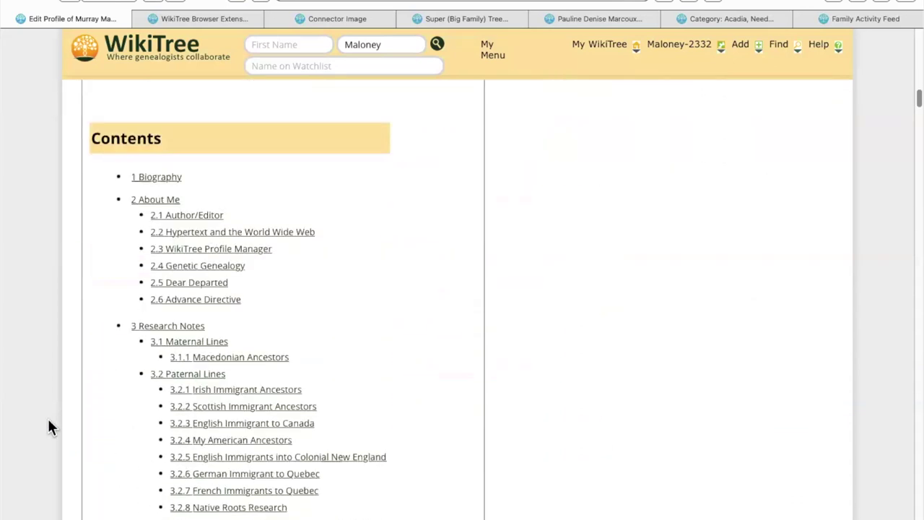
{"action": "scroll", "coordinate": [48, 428], "scroll_direction": "down", "scroll_amount": 1}
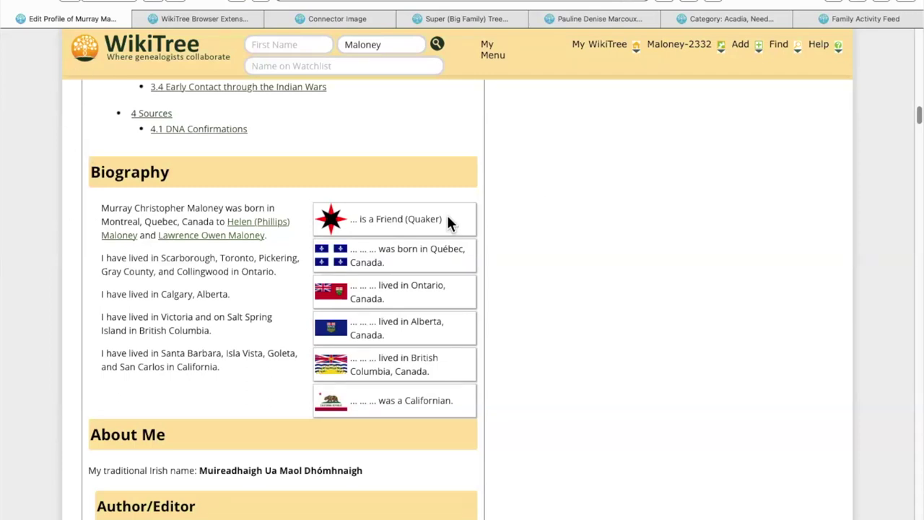
{"action": "scroll", "coordinate": [545, 198], "scroll_direction": "up", "scroll_amount": 10}
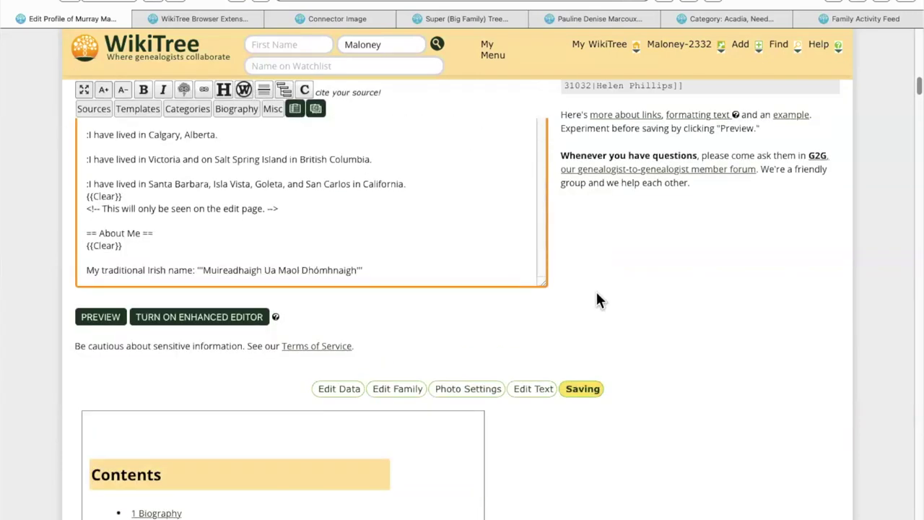
Step: Discard the draft with the Quakers Sticker edits and return to the profile without saving
{"action": "scroll", "coordinate": [598, 300], "scroll_direction": "up", "scroll_amount": 10}
{"action": "scroll", "coordinate": [598, 300], "scroll_direction": "down", "scroll_amount": 10}
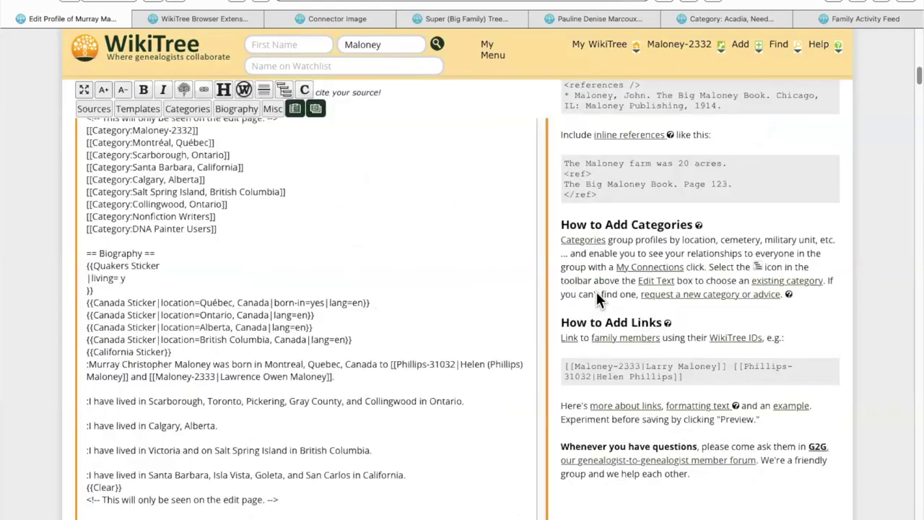
{"action": "scroll", "coordinate": [595, 290], "scroll_direction": "down", "scroll_amount": 20}
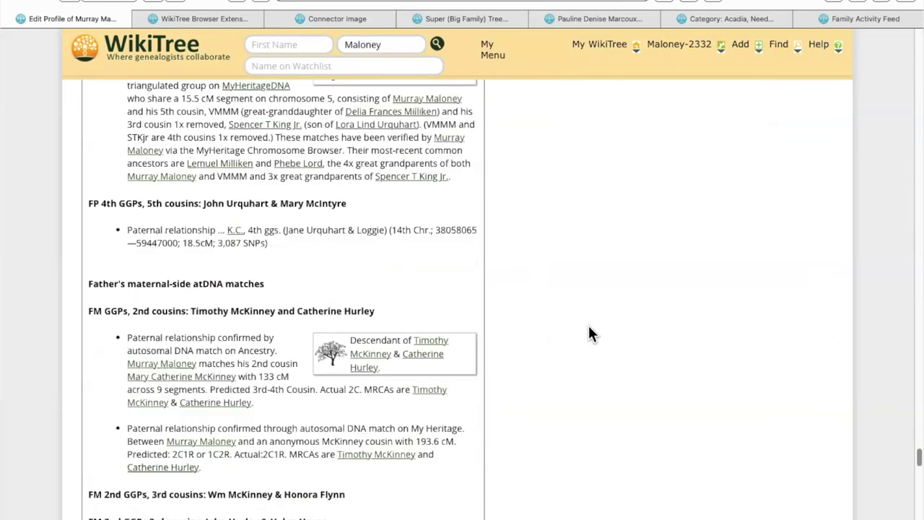
{"action": "scroll", "coordinate": [588, 326], "scroll_direction": "down", "scroll_amount": 15}
{"action": "scroll", "coordinate": [575, 319], "scroll_direction": "up", "scroll_amount": 2}
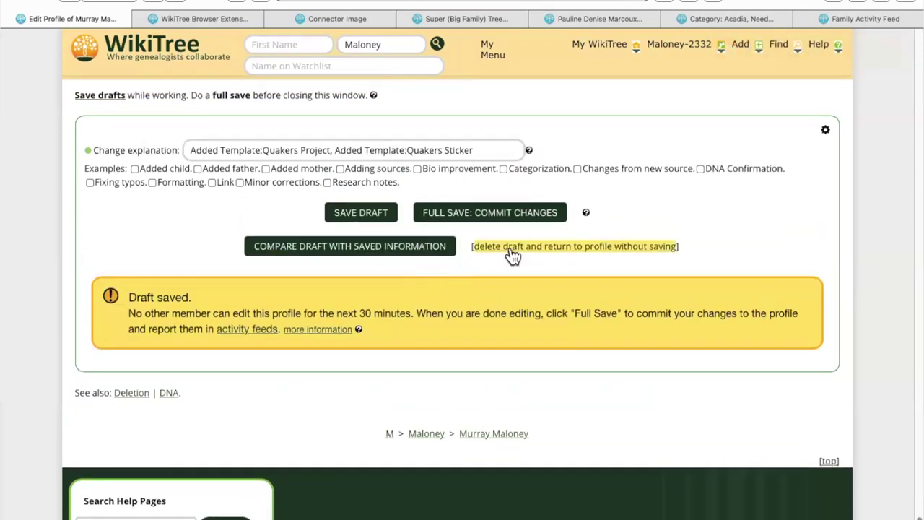
{"action": "left_click", "coordinate": [595, 249]}
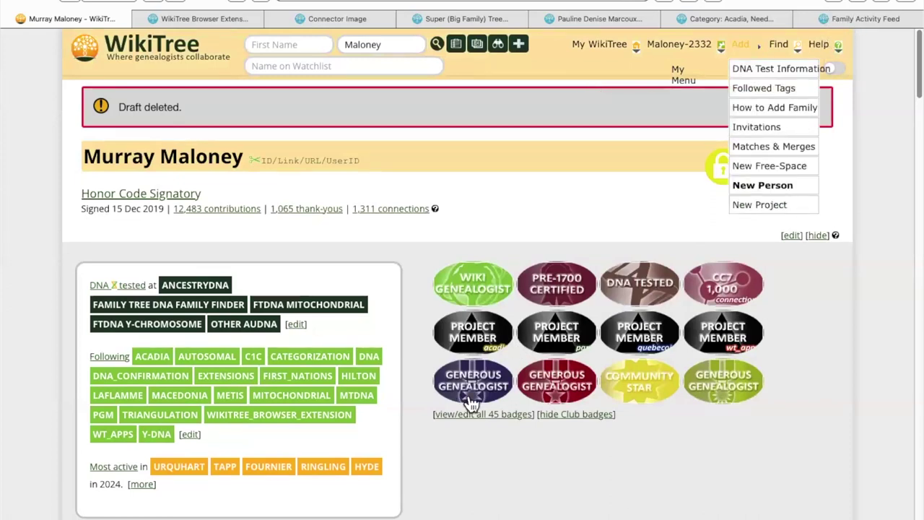
Step: Open WikiTree's Projects help page and browse its contents list of geographical and themed projects
{"action": "mouse_move", "coordinate": [778, 57]}
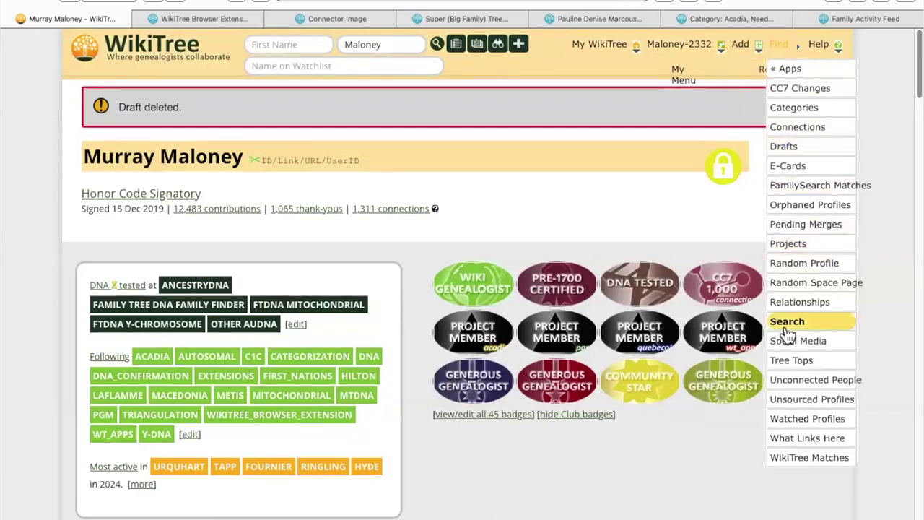
{"action": "left_click", "coordinate": [815, 245]}
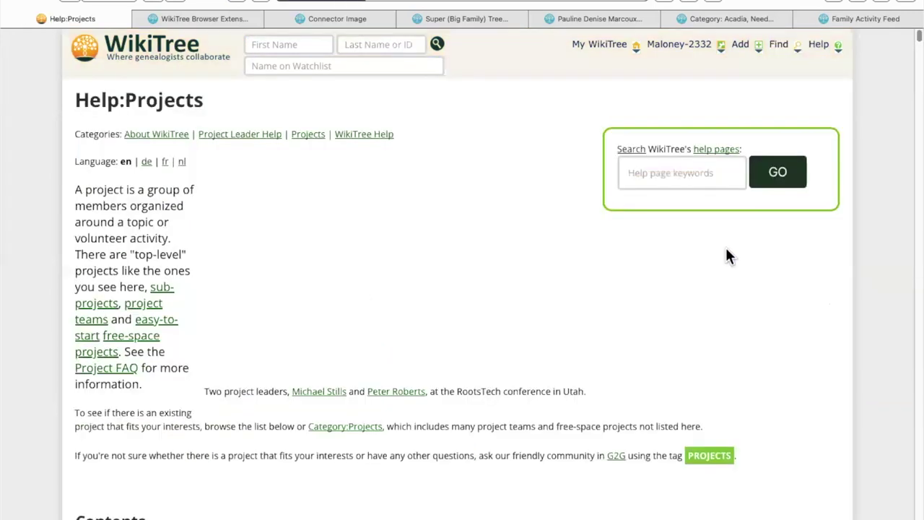
{"action": "scroll", "coordinate": [726, 247], "scroll_direction": "down", "scroll_amount": 5}
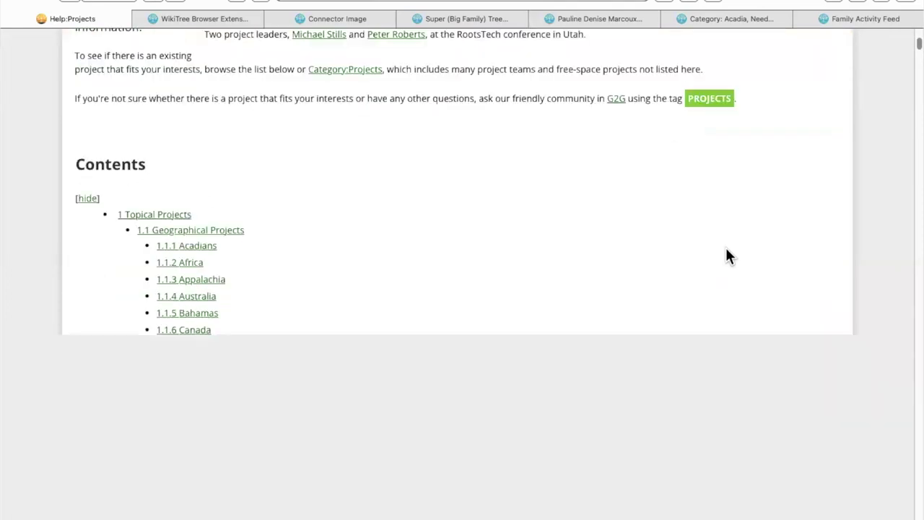
{"action": "scroll", "coordinate": [728, 249], "scroll_direction": "down", "scroll_amount": 5}
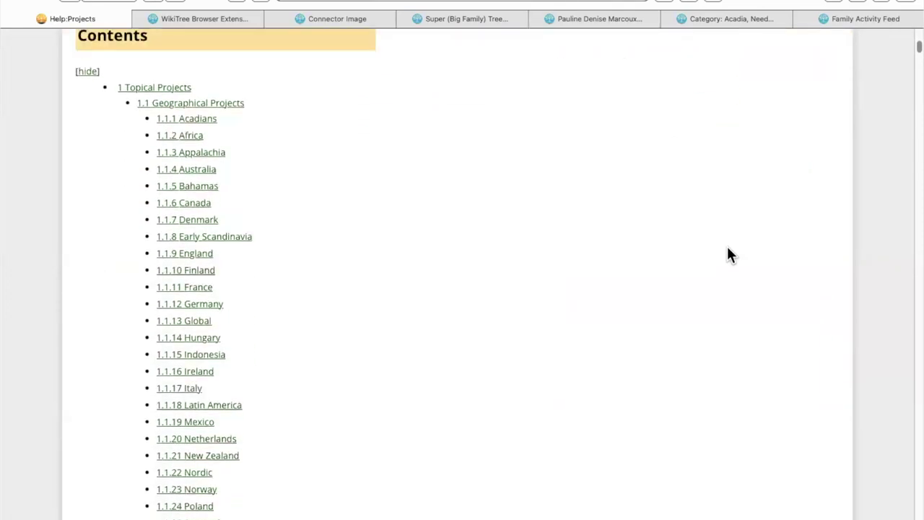
{"action": "scroll", "coordinate": [670, 286], "scroll_direction": "down", "scroll_amount": 5}
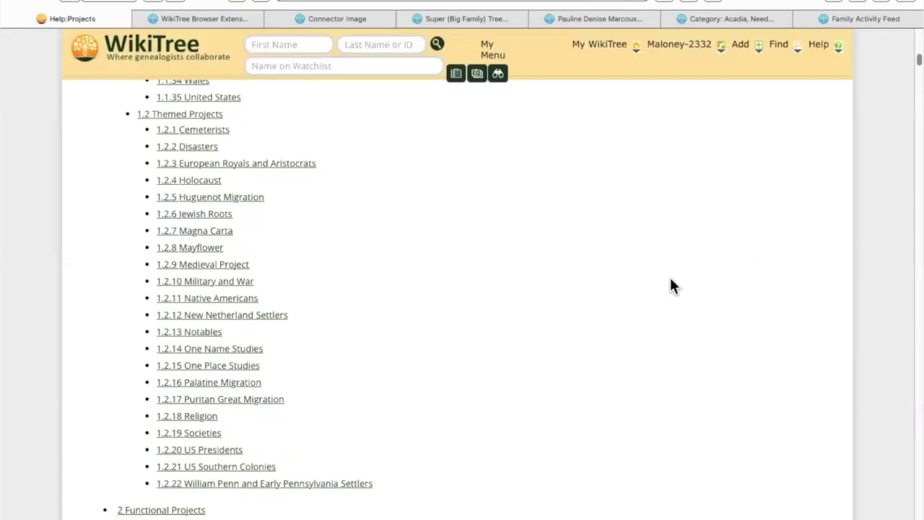
Step: Search the Projects page text for "quak" to locate the project that covers Quakers
{"action": "key", "text": "super+f"}
{"action": "type", "text": "uaqk"}
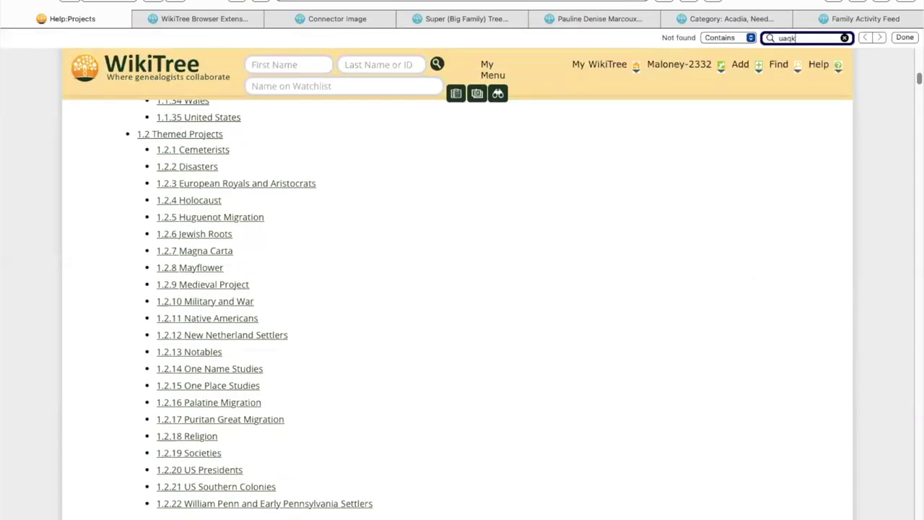
{"action": "key", "text": "BackSpace"}
{"action": "key", "text": "BackSpace"}
{"action": "key", "text": "BackSpace"}
{"action": "key", "text": "BackSpace"}
{"action": "type", "text": "quak"}
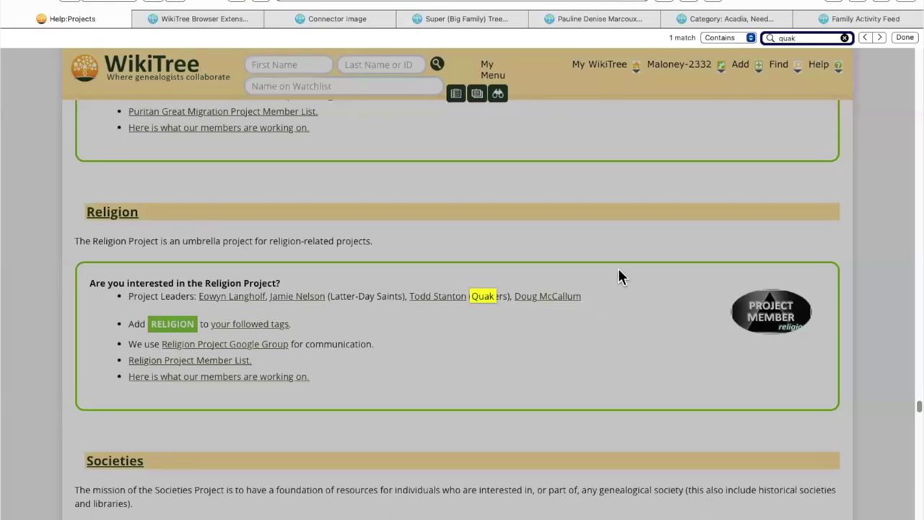
{"action": "left_click", "coordinate": [484, 312]}
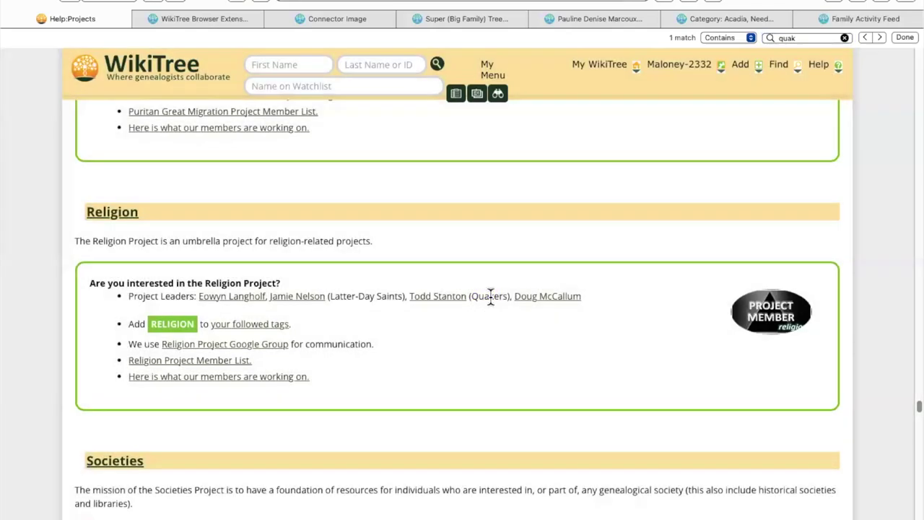
Step: Review the Religion section's leaders and joining information, and open the Religion project page
{"action": "scroll", "coordinate": [474, 321], "scroll_direction": "down", "scroll_amount": 1}
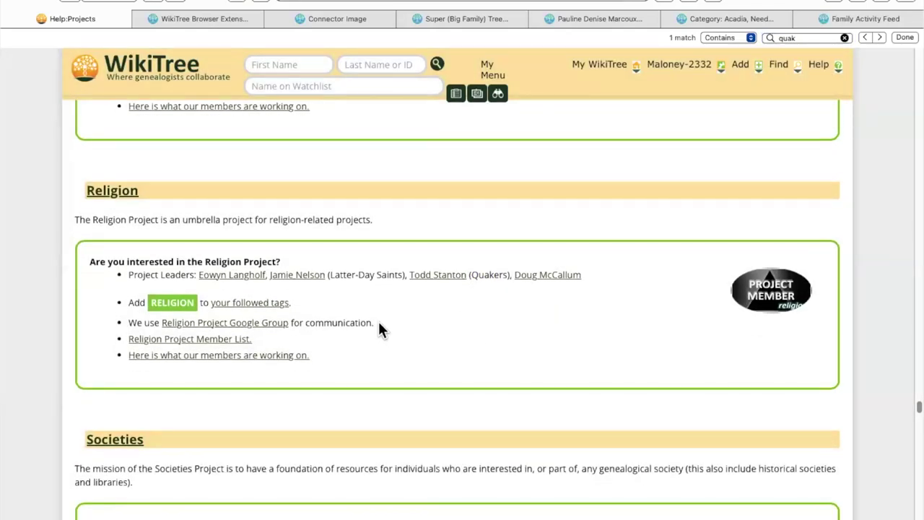
{"action": "scroll", "coordinate": [422, 327], "scroll_direction": "down", "scroll_amount": 3}
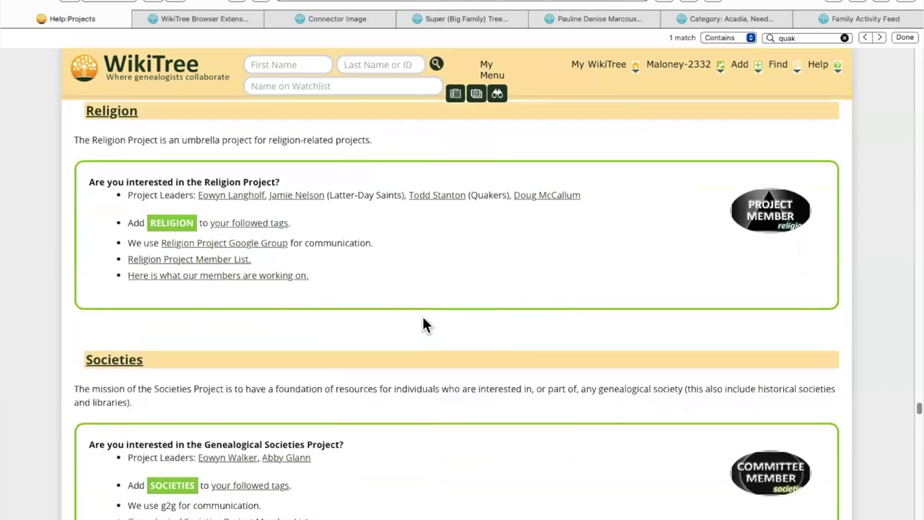
{"action": "scroll", "coordinate": [423, 325], "scroll_direction": "up", "scroll_amount": 1}
{"action": "scroll", "coordinate": [423, 325], "scroll_direction": "up", "scroll_amount": 1}
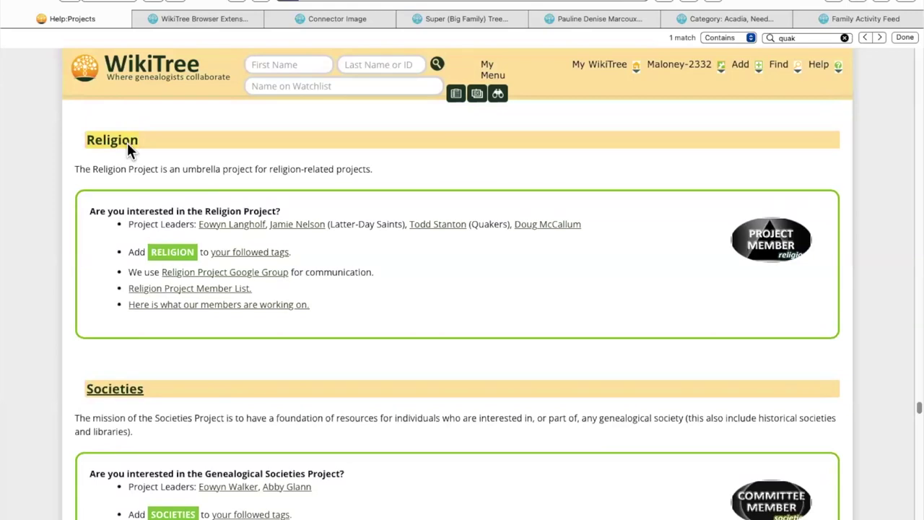
{"action": "left_click", "coordinate": [127, 142]}
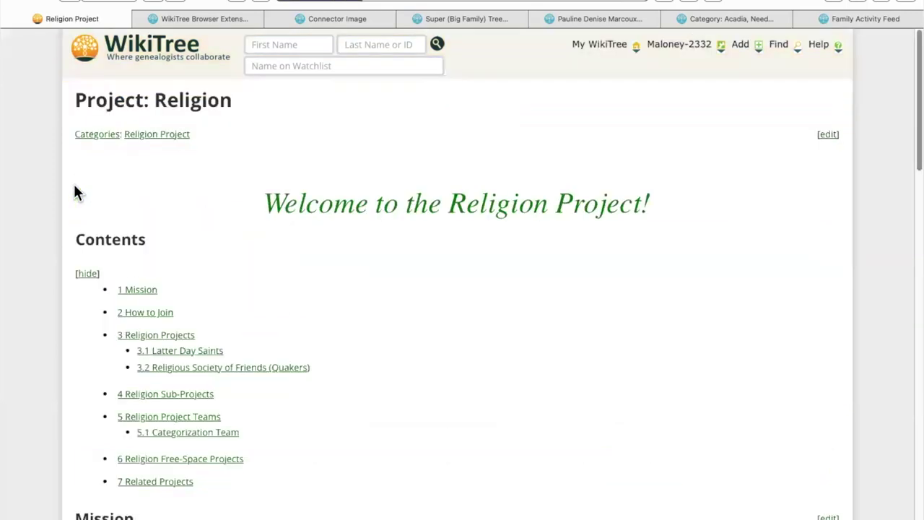
Step: Find "quak" on the Religion project page and go to the Religious Society of Friends (Quakers) section
{"action": "key", "text": "super+f"}
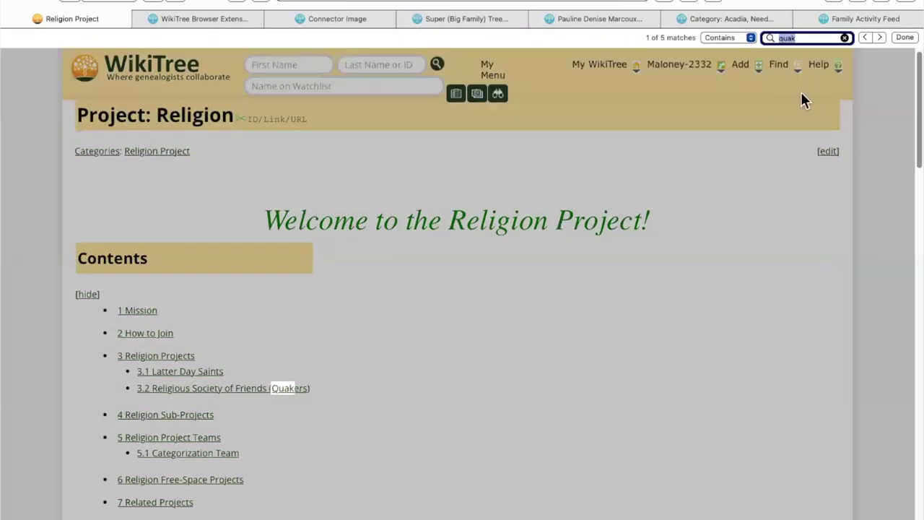
{"action": "left_click", "coordinate": [879, 39]}
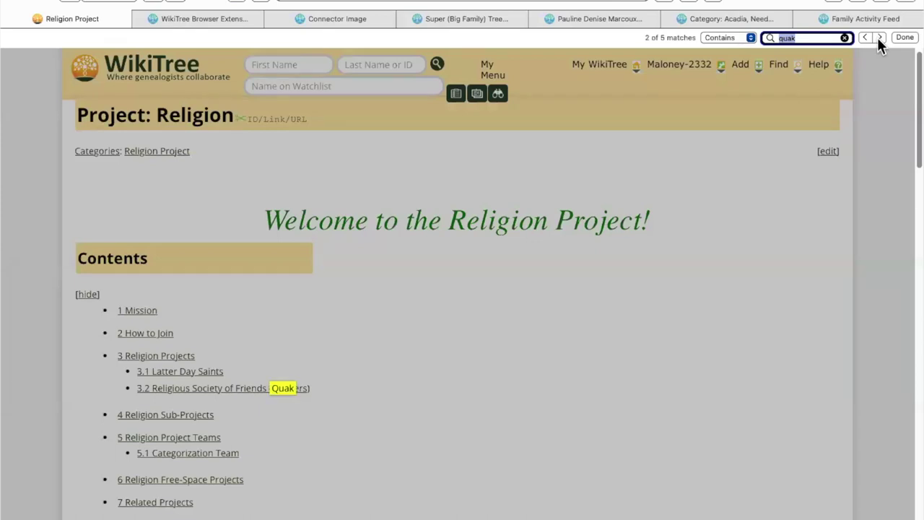
{"action": "left_click", "coordinate": [230, 393]}
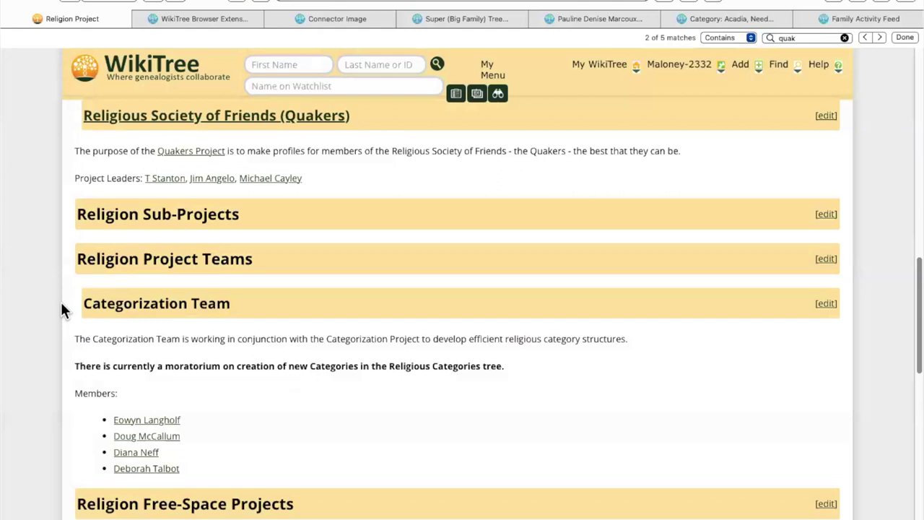
Step: Preview the Religious Society of Friends project from its section heading and copy the project page's URL
{"action": "scroll", "coordinate": [61, 302], "scroll_direction": "up", "scroll_amount": 1}
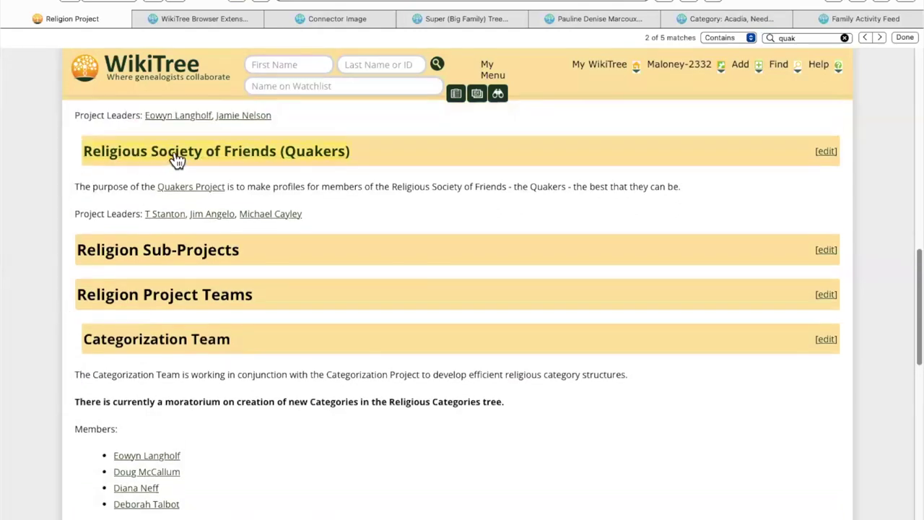
{"action": "mouse_move", "coordinate": [178, 160]}
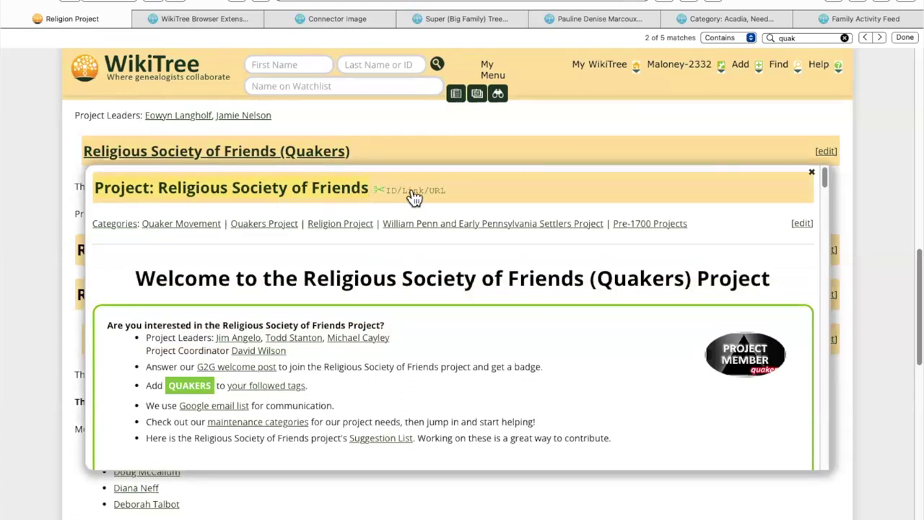
{"action": "mouse_move", "coordinate": [435, 192]}
{"action": "left_click", "coordinate": [442, 199]}
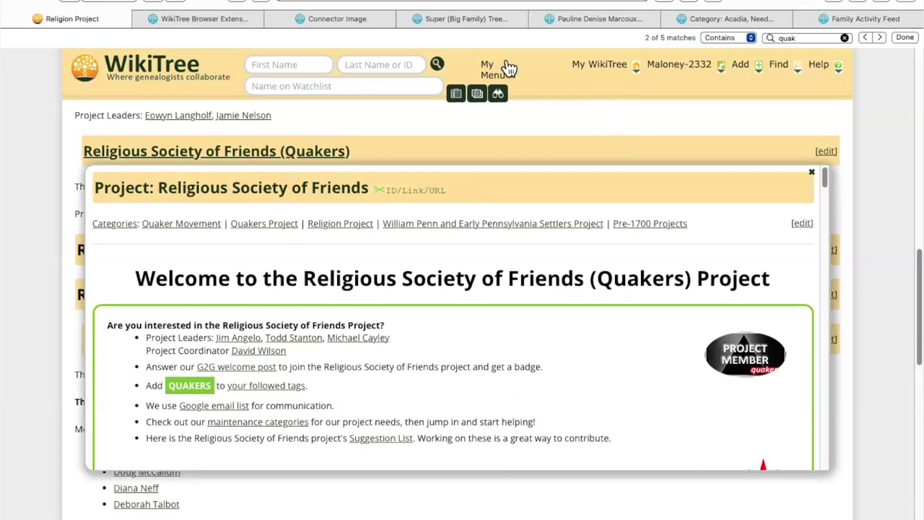
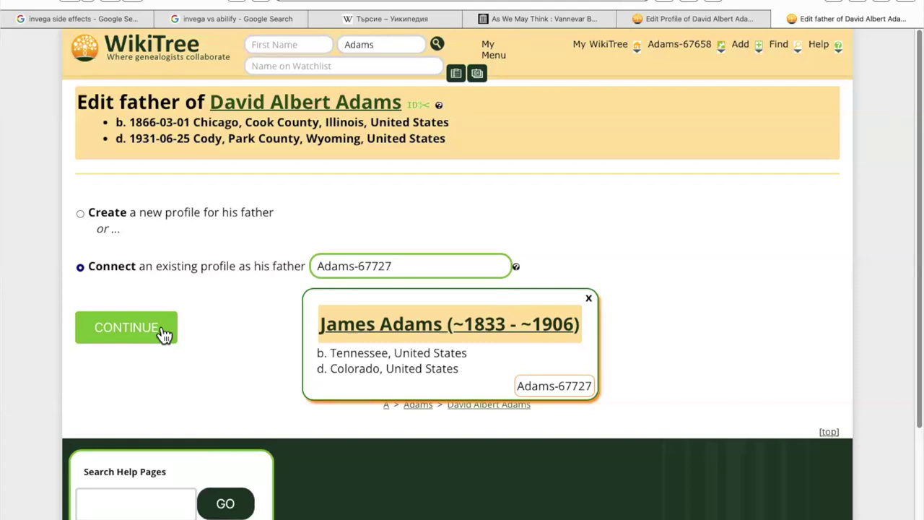
Step: Connect the entered existing profile as the father and check the parents listed on the updated profile
{"action": "left_click", "coordinate": [164, 335]}
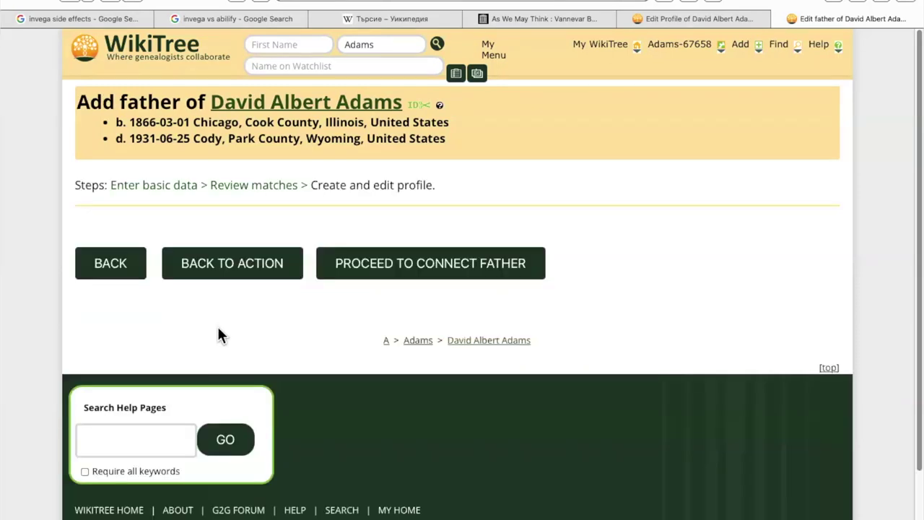
{"action": "left_click", "coordinate": [406, 277]}
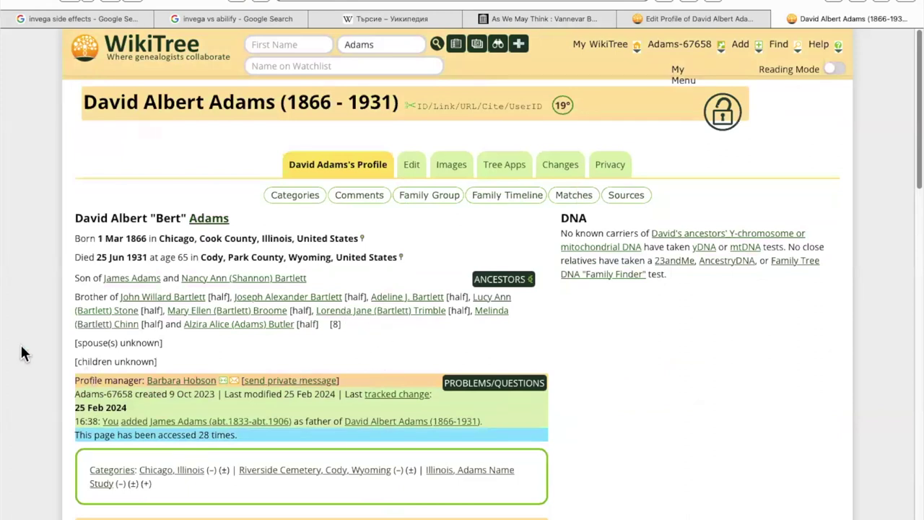
{"action": "scroll", "coordinate": [22, 349], "scroll_direction": "down", "scroll_amount": 1}
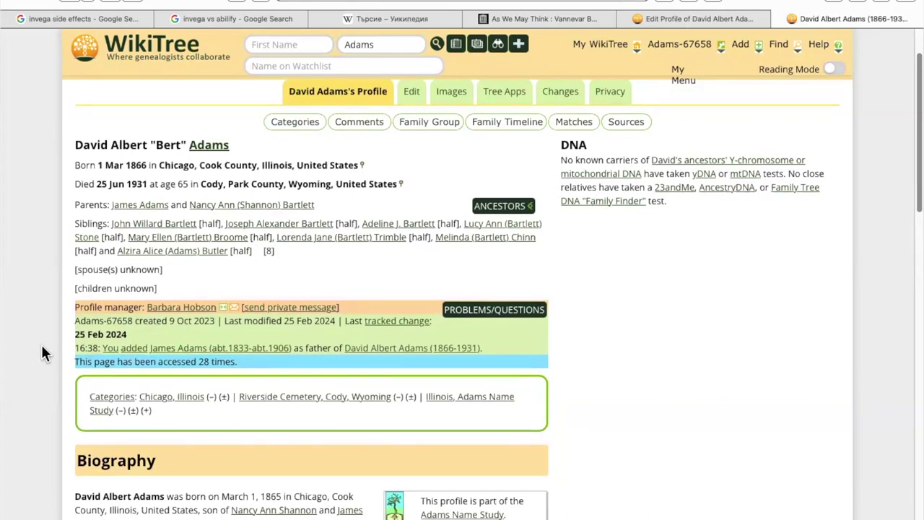
{"action": "scroll", "coordinate": [41, 353], "scroll_direction": "down", "scroll_amount": 1}
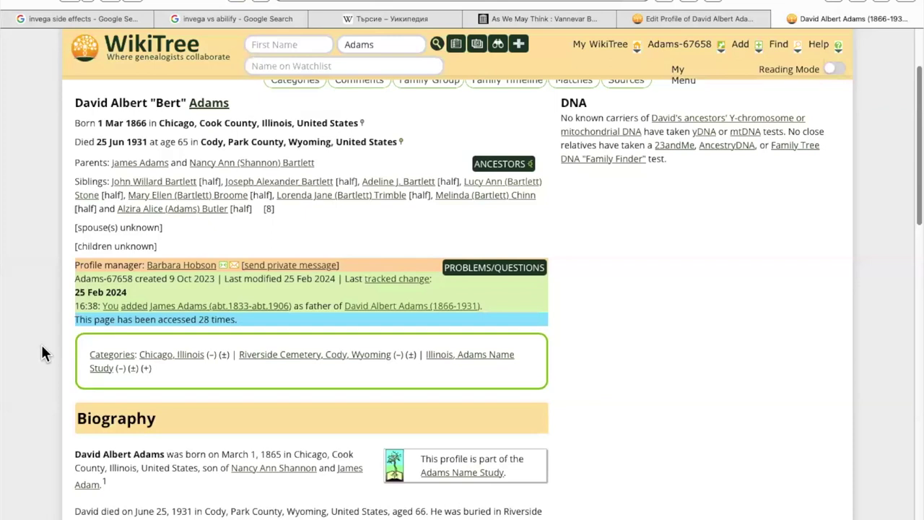
Step: Show the profile's ancestors chart and examine the father's and mother's branches
{"action": "left_click", "coordinate": [497, 163]}
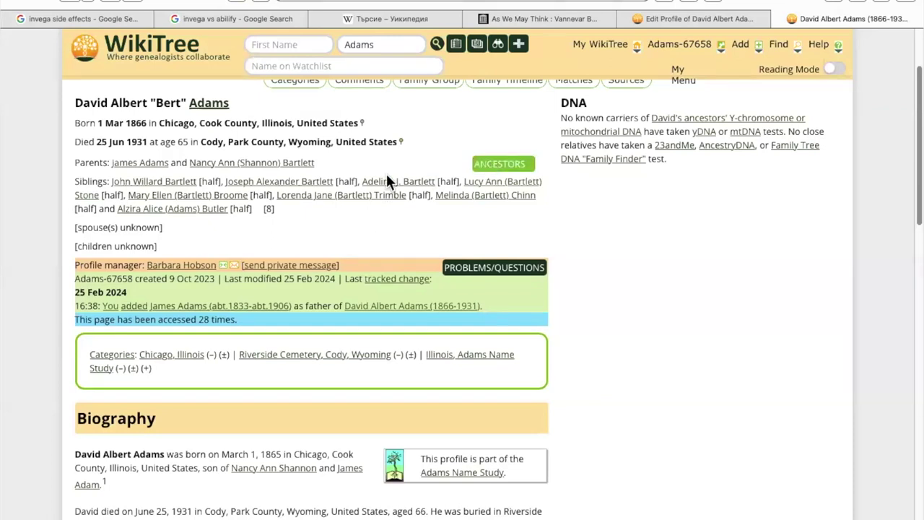
{"action": "scroll", "coordinate": [306, 288], "scroll_direction": "down", "scroll_amount": 1}
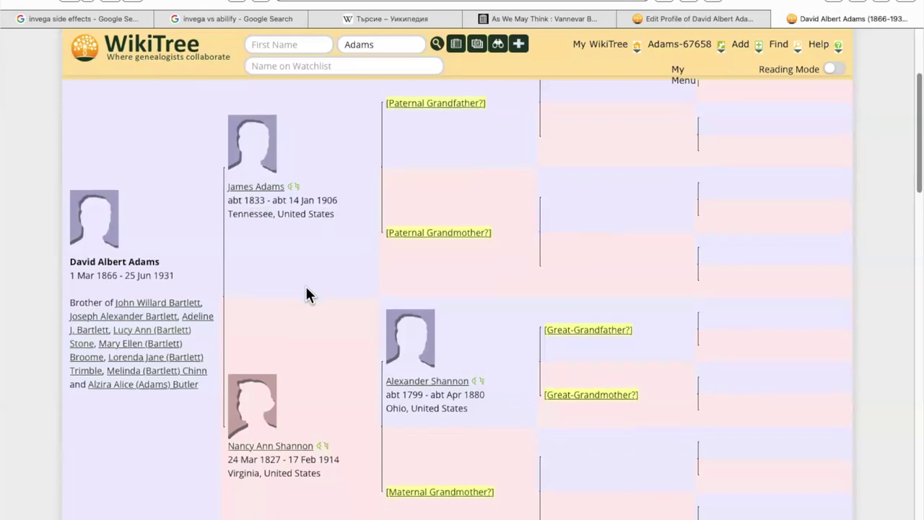
{"action": "scroll", "coordinate": [306, 287], "scroll_direction": "up", "scroll_amount": 1}
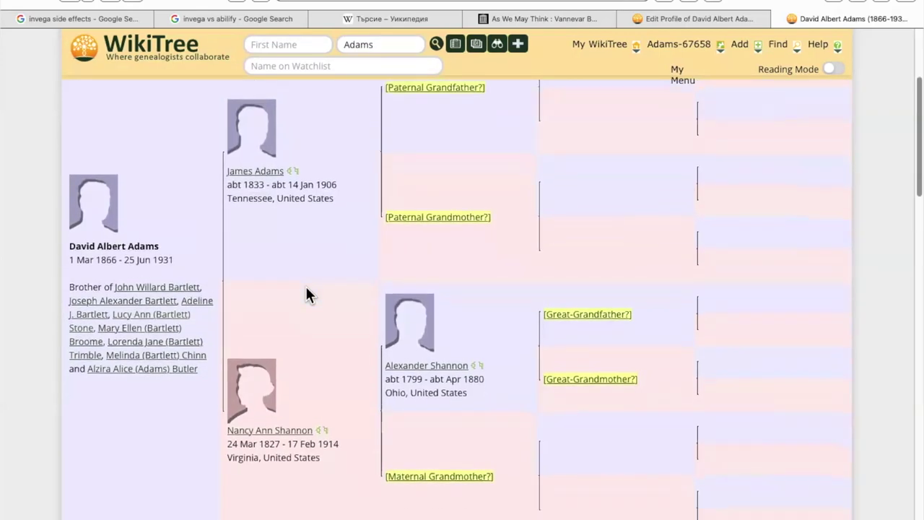
{"action": "scroll", "coordinate": [307, 287], "scroll_direction": "down", "scroll_amount": 1}
{"action": "scroll", "coordinate": [306, 294], "scroll_direction": "down", "scroll_amount": 1}
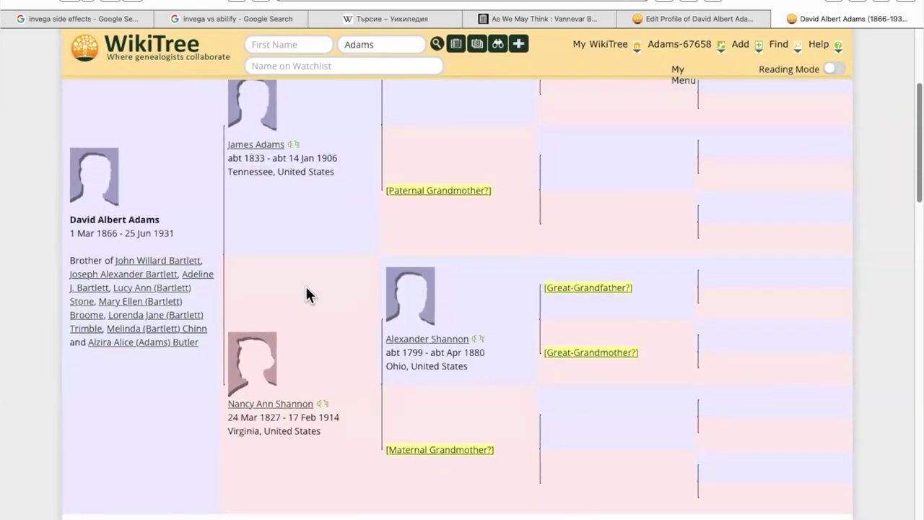
{"action": "scroll", "coordinate": [306, 295], "scroll_direction": "up", "scroll_amount": 1}
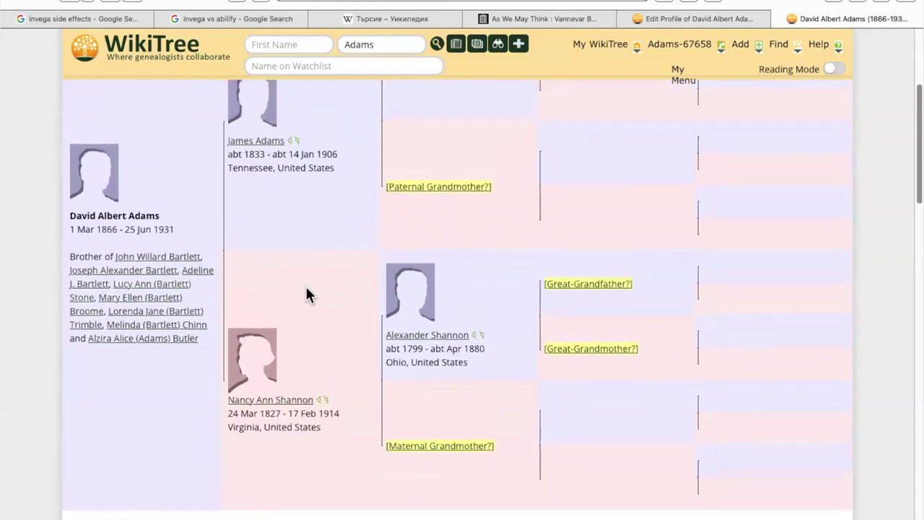
{"action": "scroll", "coordinate": [307, 288], "scroll_direction": "up", "scroll_amount": 4}
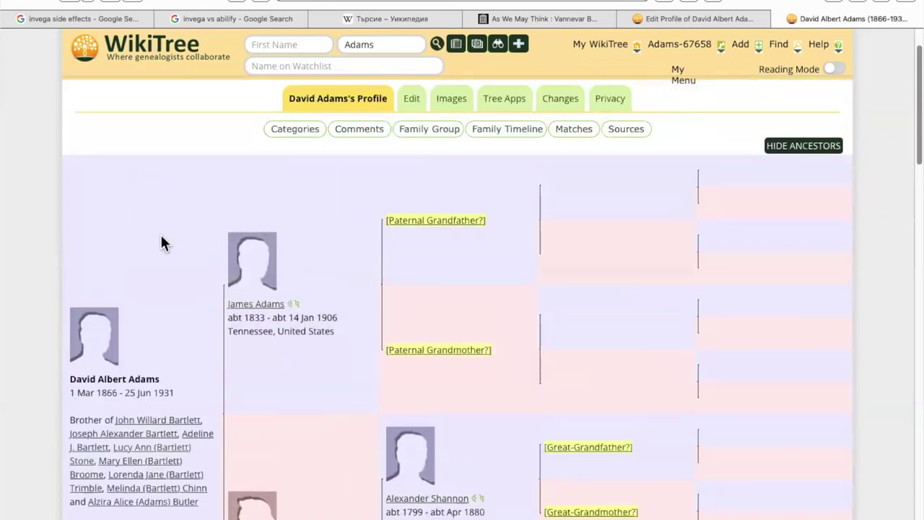
Step: Return to the form for editing the father and open the son's profile in a new tab
{"action": "left_click", "coordinate": [107, 3]}
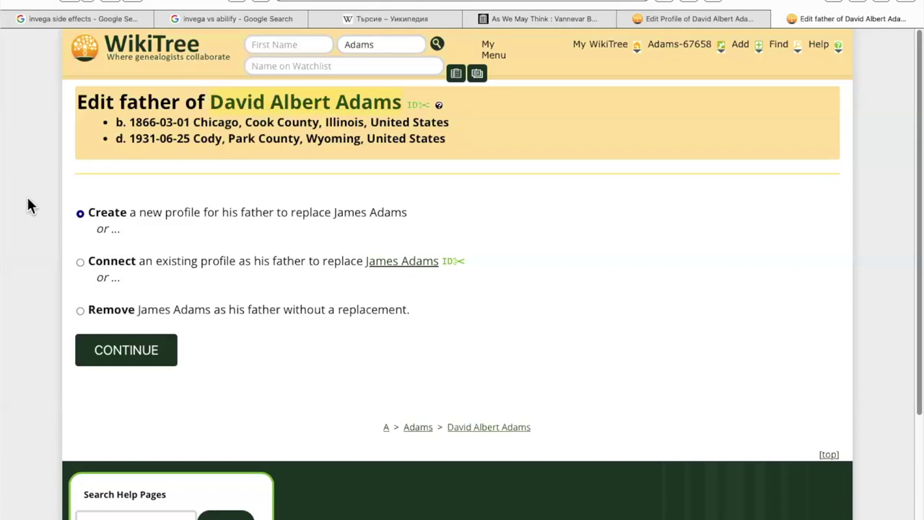
{"action": "key", "text": "super+t"}
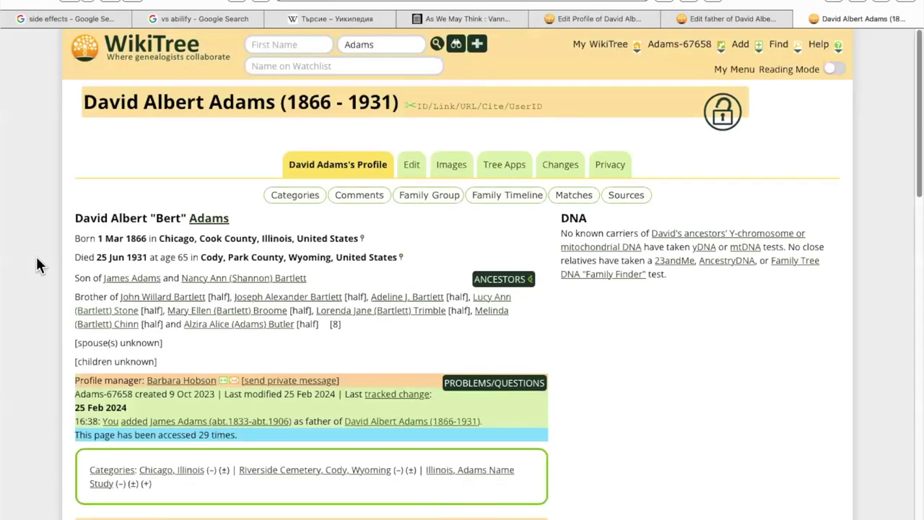
Step: Check the parents and half-siblings listed on the son's profile
{"action": "scroll", "coordinate": [43, 264], "scroll_direction": "down", "scroll_amount": 1}
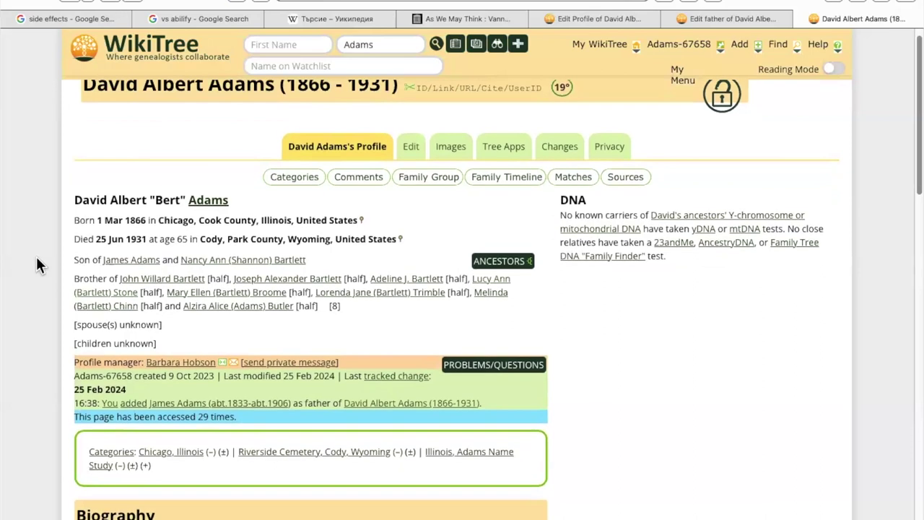
{"action": "scroll", "coordinate": [58, 258], "scroll_direction": "up", "scroll_amount": 1}
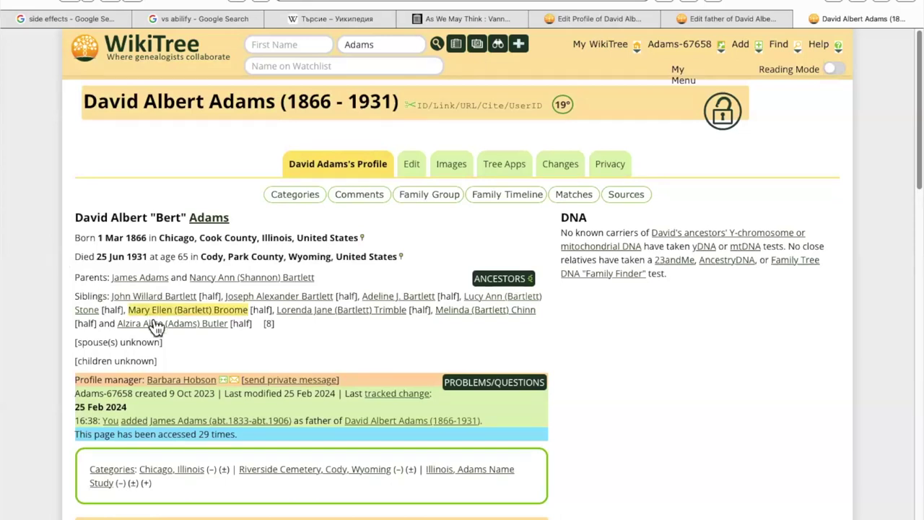
{"action": "mouse_move", "coordinate": [156, 326]}
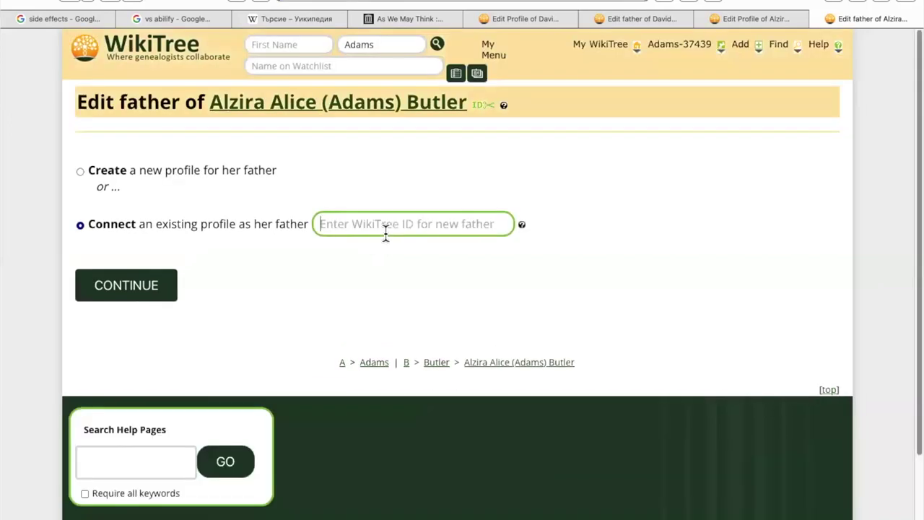
Step: Connect the same existing father's profile to the half-sister by entering his WikiTree ID and proceeding with the connection
{"action": "type", "text": "Adams-37439"}
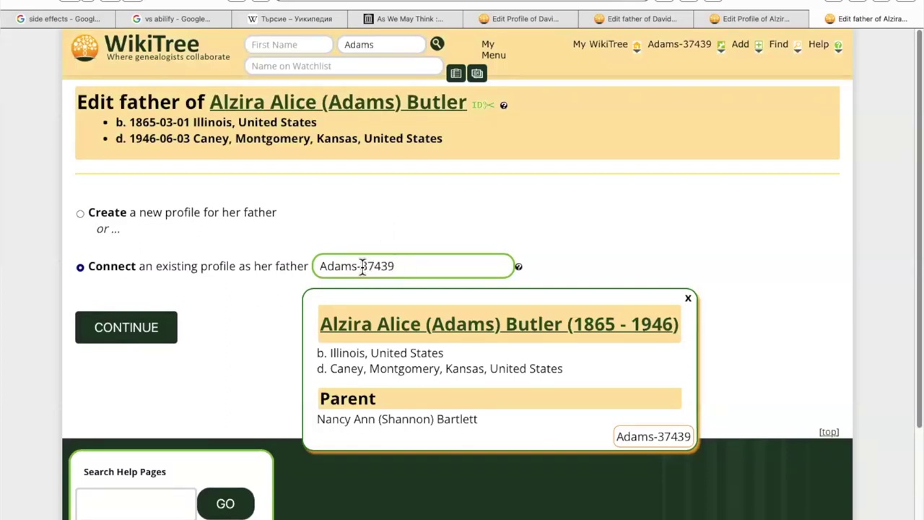
{"action": "double_click", "coordinate": [416, 266]}
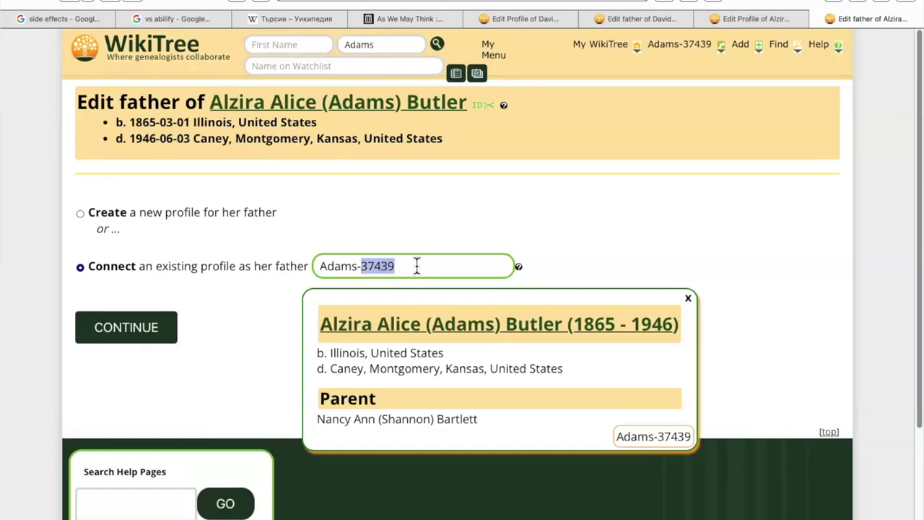
{"action": "type", "text": "677"}
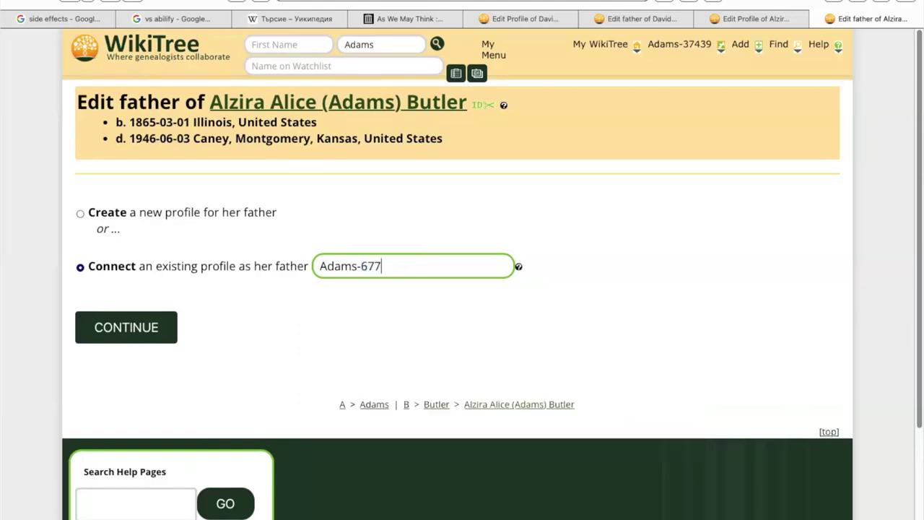
{"action": "type", "text": "27"}
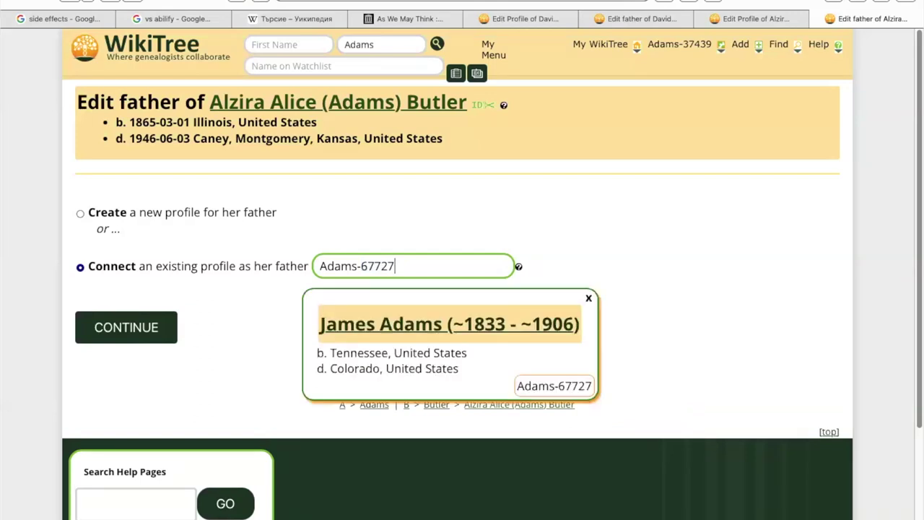
{"action": "left_click", "coordinate": [151, 335]}
{"action": "left_click", "coordinate": [377, 275]}
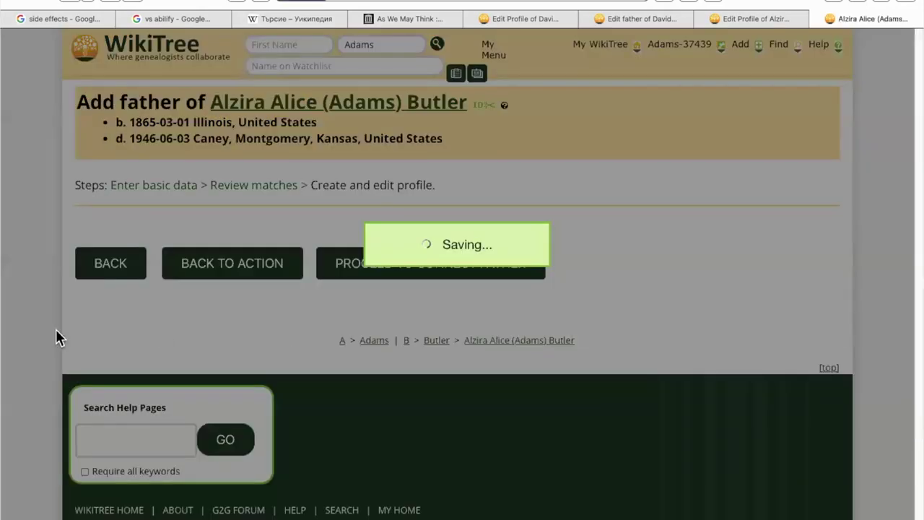
Step: Examine the parents, siblings, spouse and children listed on the half-sister's updated profile
{"action": "scroll", "coordinate": [57, 338], "scroll_direction": "down", "scroll_amount": 1}
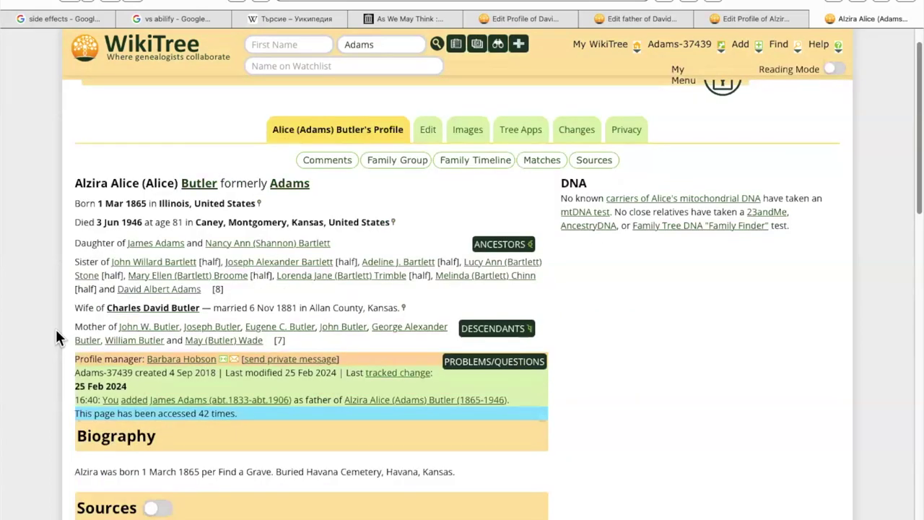
{"action": "scroll", "coordinate": [57, 336], "scroll_direction": "down", "scroll_amount": 1}
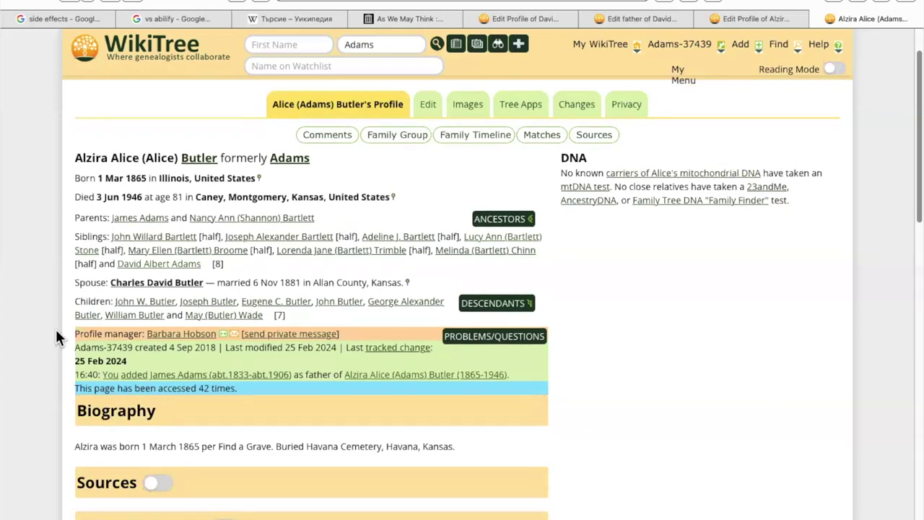
{"action": "scroll", "coordinate": [56, 328], "scroll_direction": "up", "scroll_amount": 1}
{"action": "scroll", "coordinate": [110, 317], "scroll_direction": "up", "scroll_amount": 1}
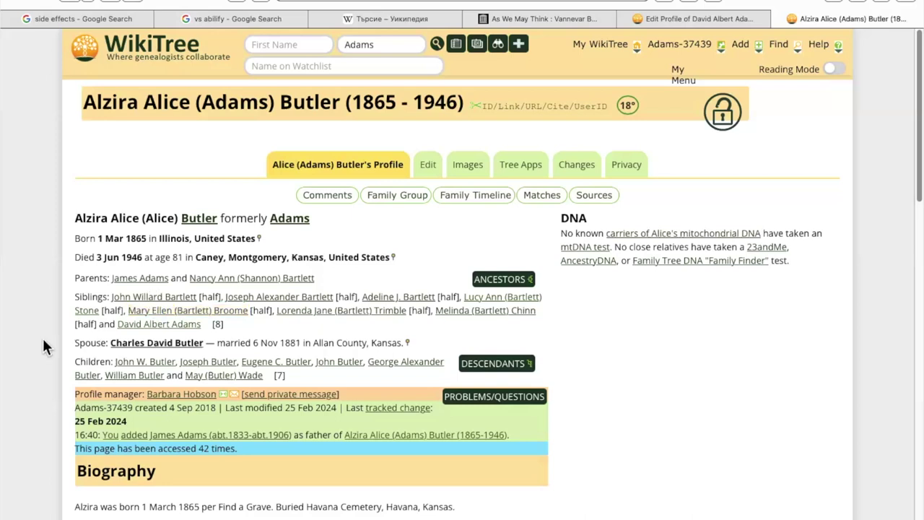
{"action": "scroll", "coordinate": [42, 338], "scroll_direction": "down", "scroll_amount": 1}
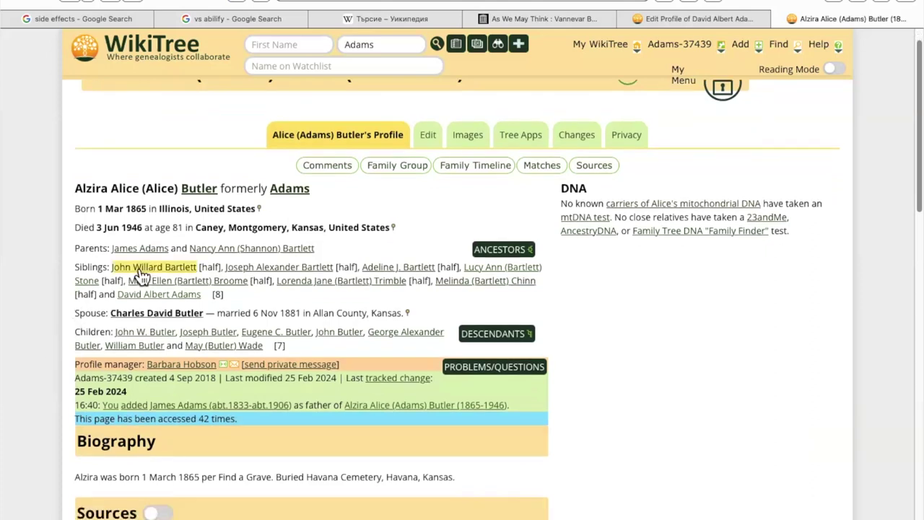
{"action": "mouse_move", "coordinate": [143, 275]}
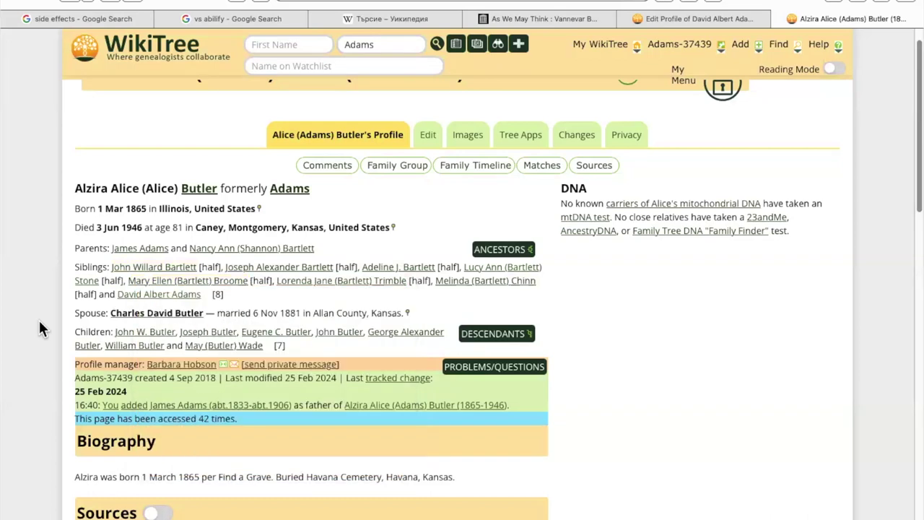
{"action": "scroll", "coordinate": [38, 318], "scroll_direction": "down", "scroll_amount": 1}
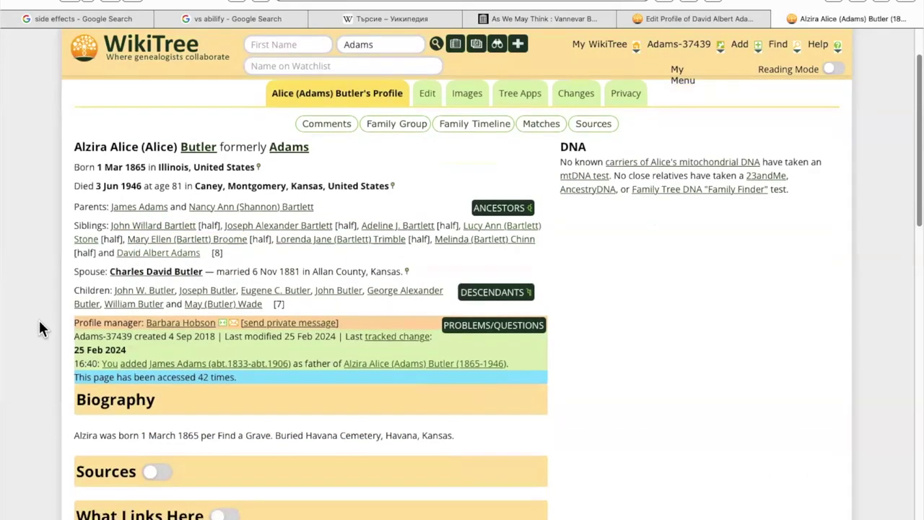
{"action": "scroll", "coordinate": [589, 93], "scroll_direction": "up", "scroll_amount": 1}
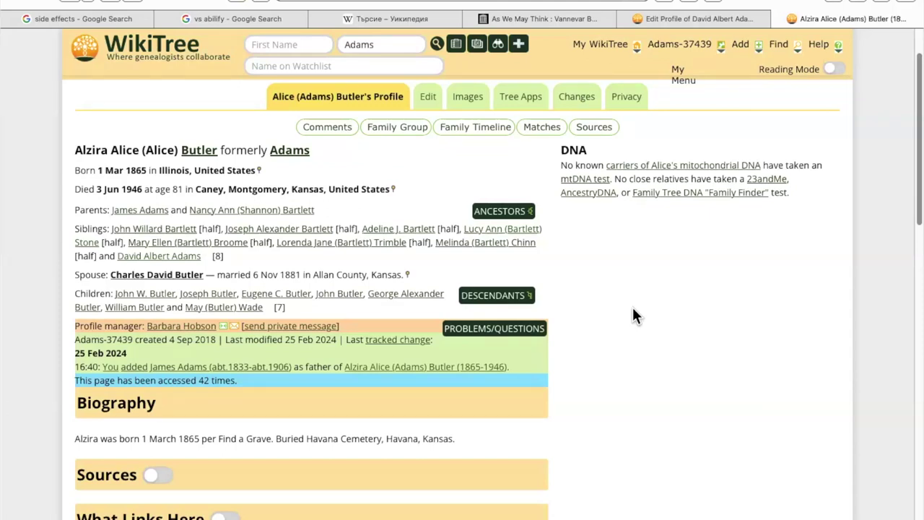
{"action": "scroll", "coordinate": [633, 316], "scroll_direction": "down", "scroll_amount": 1}
{"action": "scroll", "coordinate": [633, 315], "scroll_direction": "up", "scroll_amount": 1}
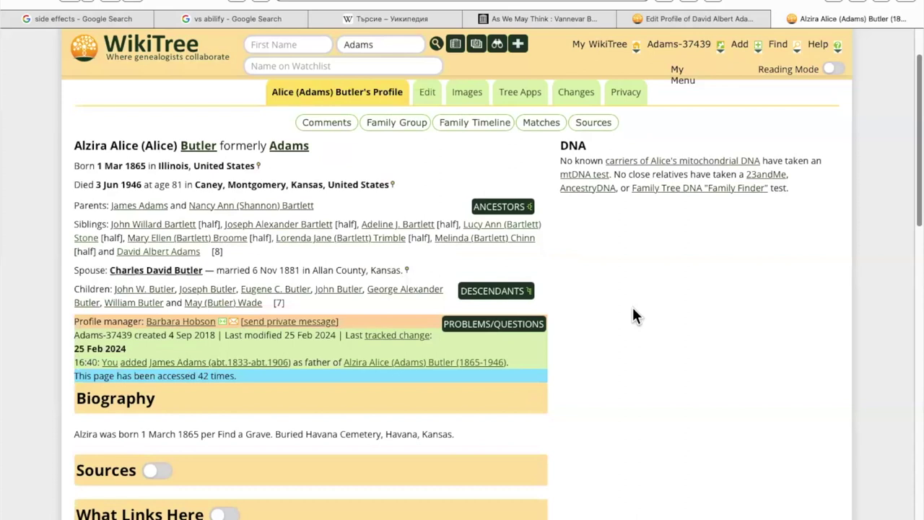
{"action": "scroll", "coordinate": [633, 315], "scroll_direction": "up", "scroll_amount": 2}
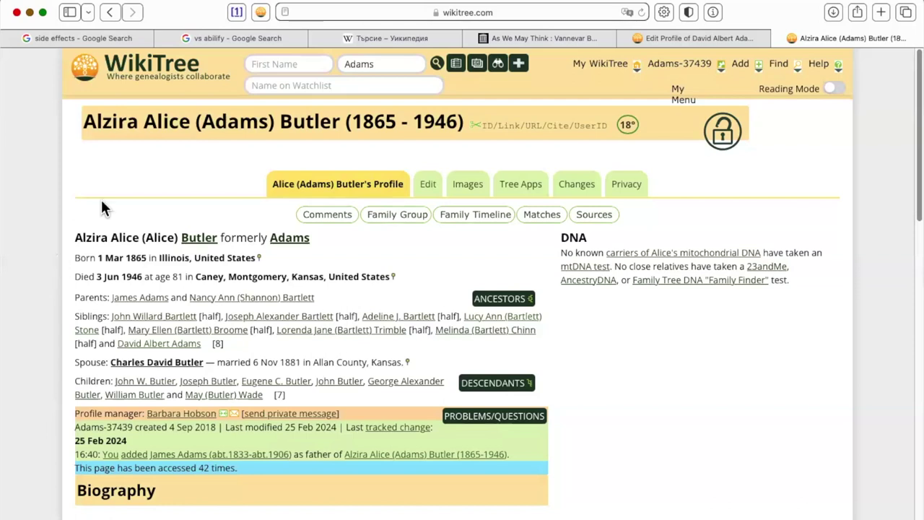
Step: Search WikiTree for the half-sister with WikiTree Sourcer, review the prefilled criteria and matching options, and return to her profile
{"action": "left_click", "coordinate": [236, 13]}
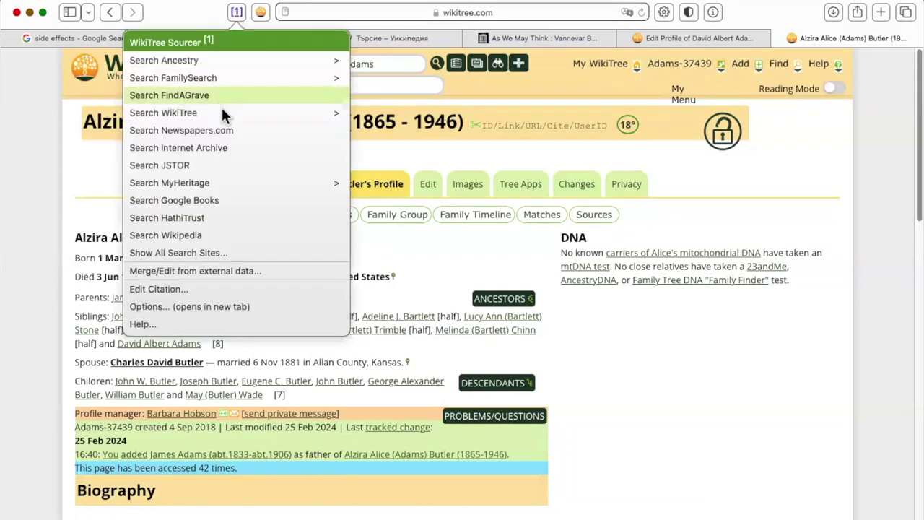
{"action": "left_click", "coordinate": [181, 112]}
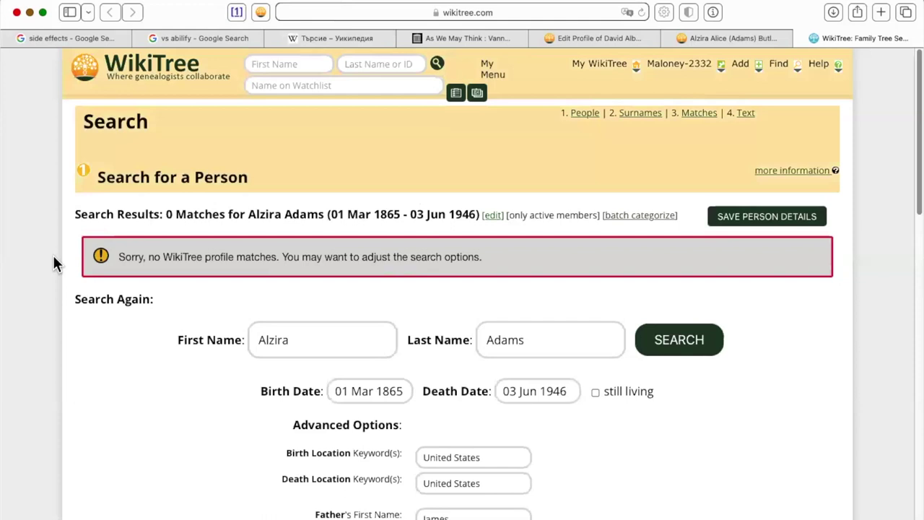
{"action": "scroll", "coordinate": [53, 257], "scroll_direction": "down", "scroll_amount": 1}
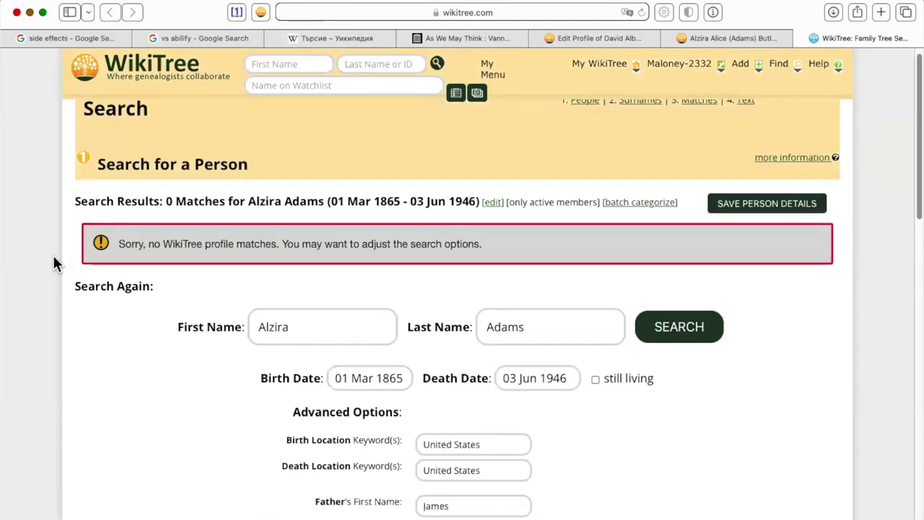
{"action": "scroll", "coordinate": [54, 257], "scroll_direction": "down", "scroll_amount": 2}
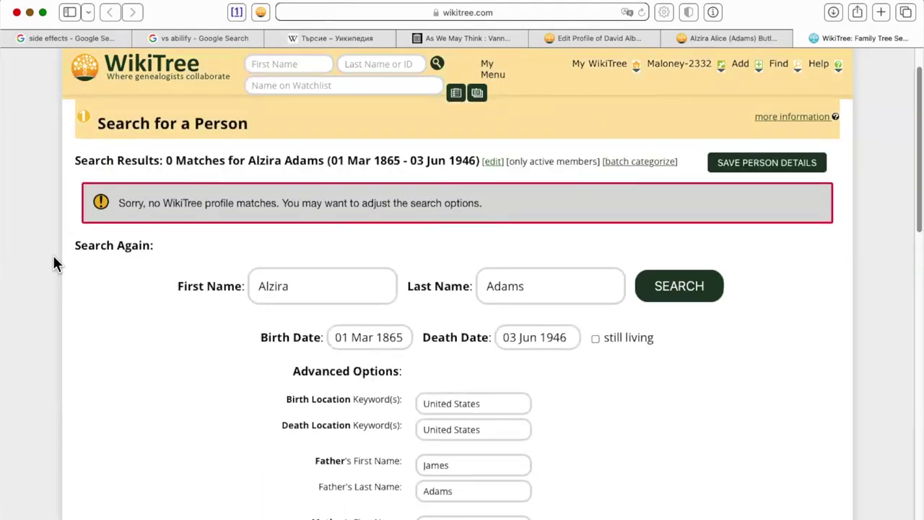
{"action": "scroll", "coordinate": [53, 264], "scroll_direction": "down", "scroll_amount": 1}
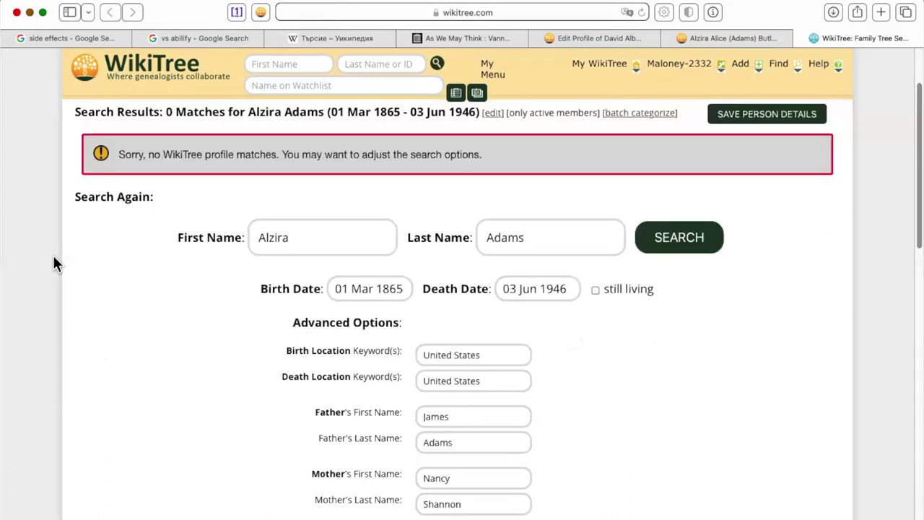
{"action": "scroll", "coordinate": [52, 264], "scroll_direction": "down", "scroll_amount": 5}
{"action": "scroll", "coordinate": [54, 264], "scroll_direction": "down", "scroll_amount": 4}
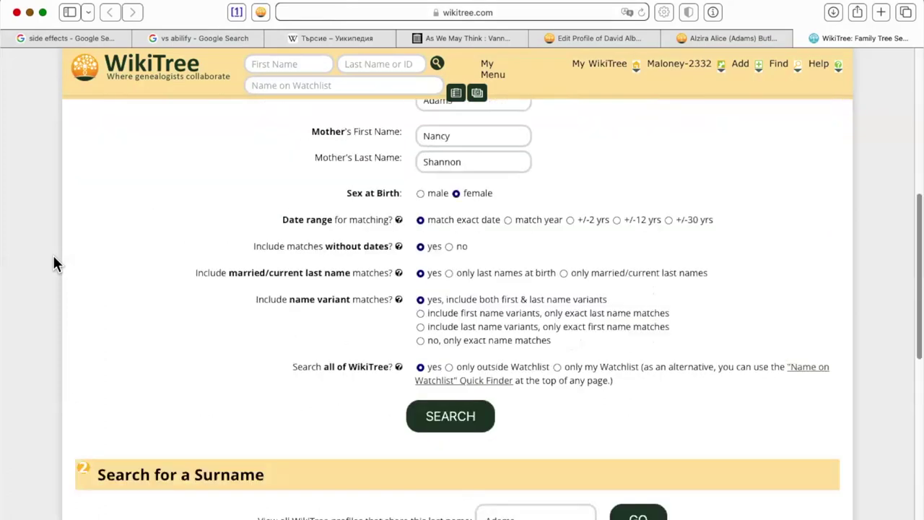
{"action": "scroll", "coordinate": [55, 264], "scroll_direction": "down", "scroll_amount": 1}
{"action": "scroll", "coordinate": [54, 264], "scroll_direction": "up", "scroll_amount": 10}
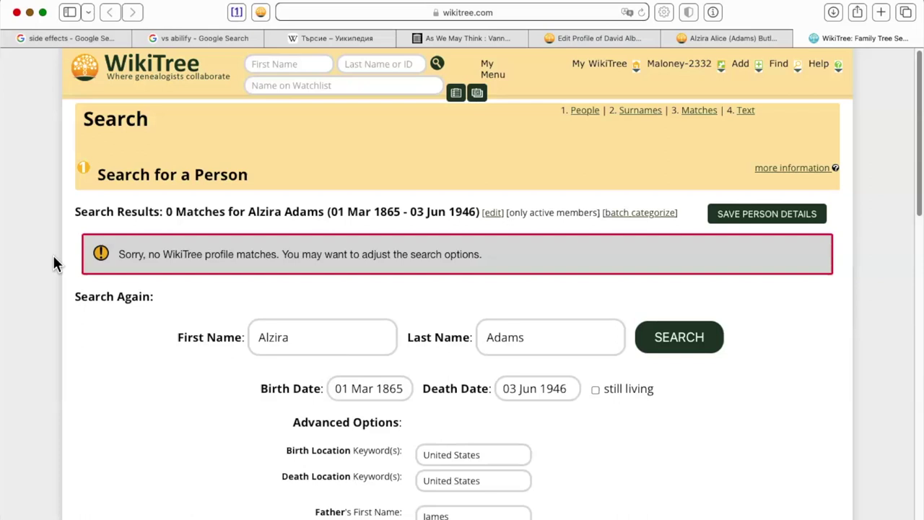
{"action": "scroll", "coordinate": [53, 255], "scroll_direction": "down", "scroll_amount": 1}
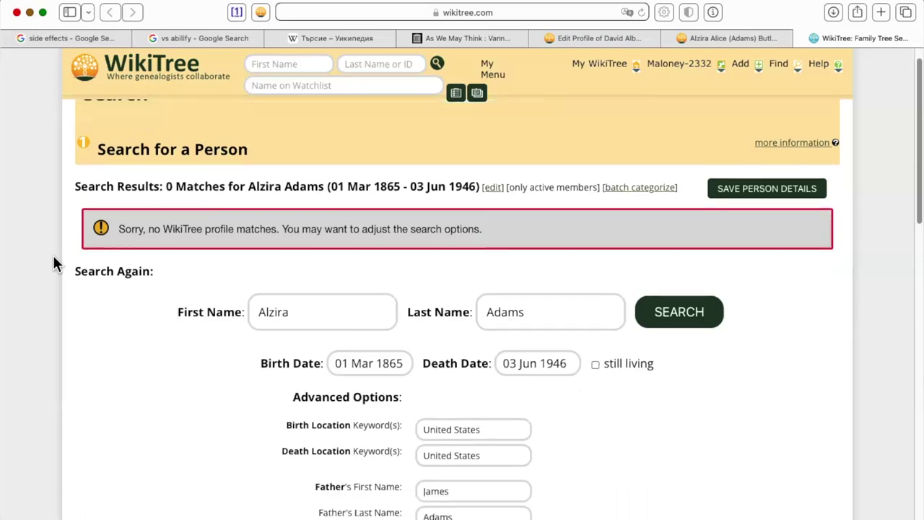
{"action": "scroll", "coordinate": [454, 183], "scroll_direction": "up", "scroll_amount": 2}
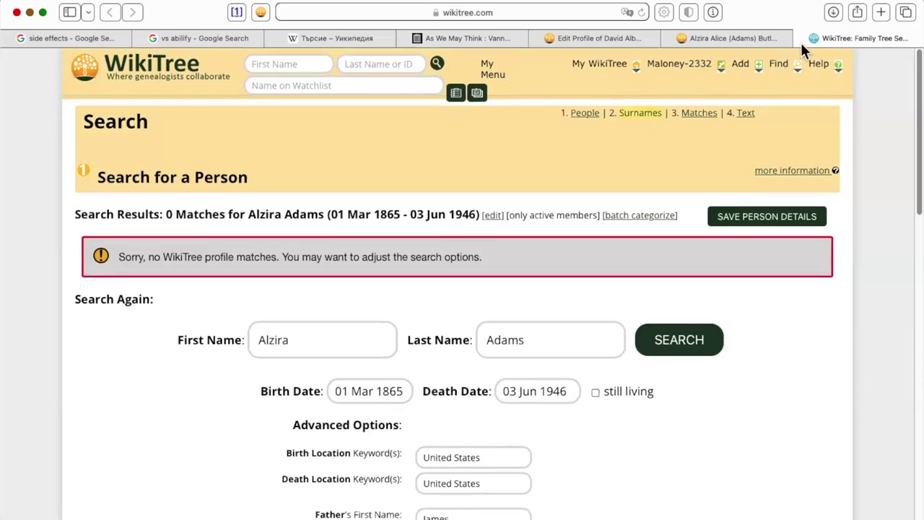
{"action": "key", "text": "super+w"}
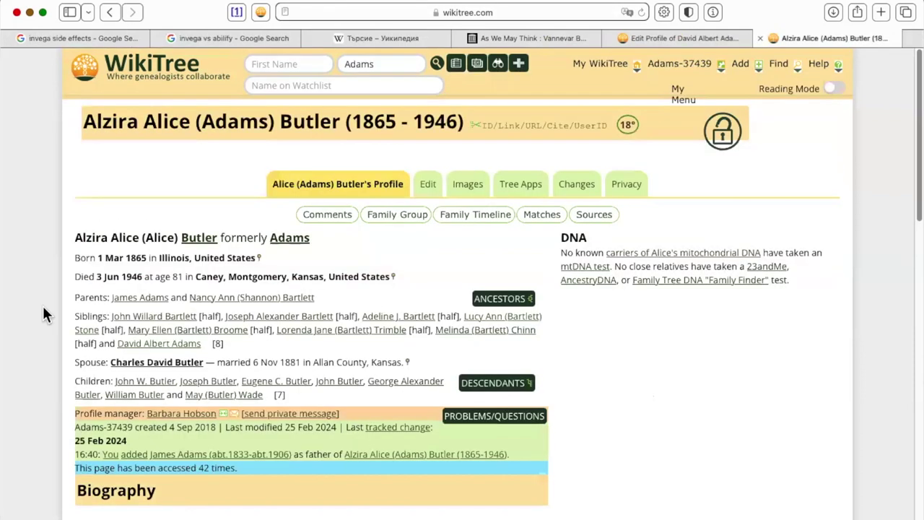